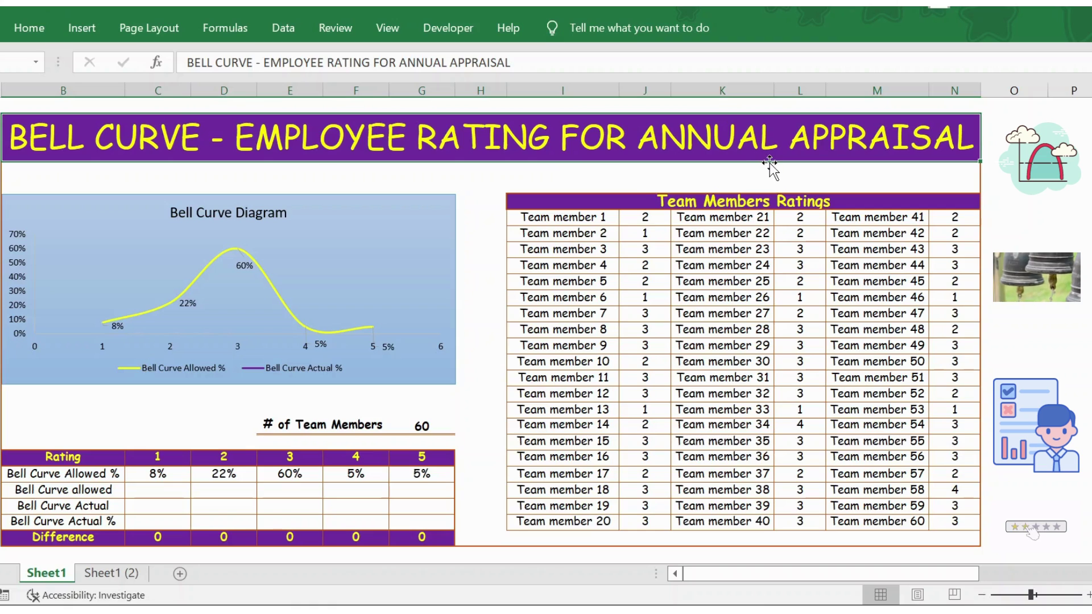
Review the team member count of 60, the Rating row and the 8% Allowed % for rating 1.
click(290, 426)
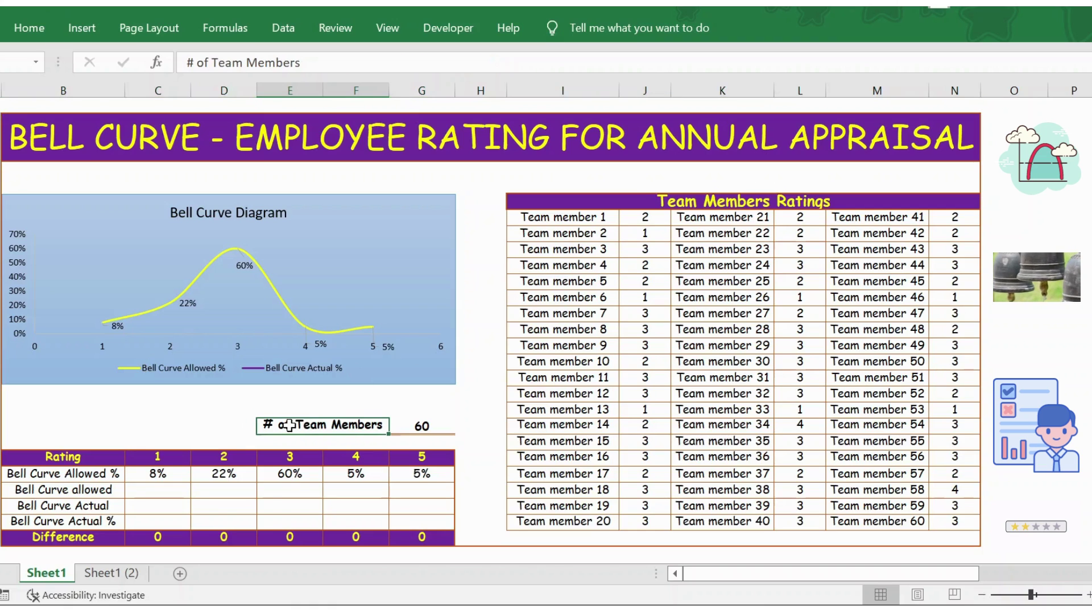
click(434, 425)
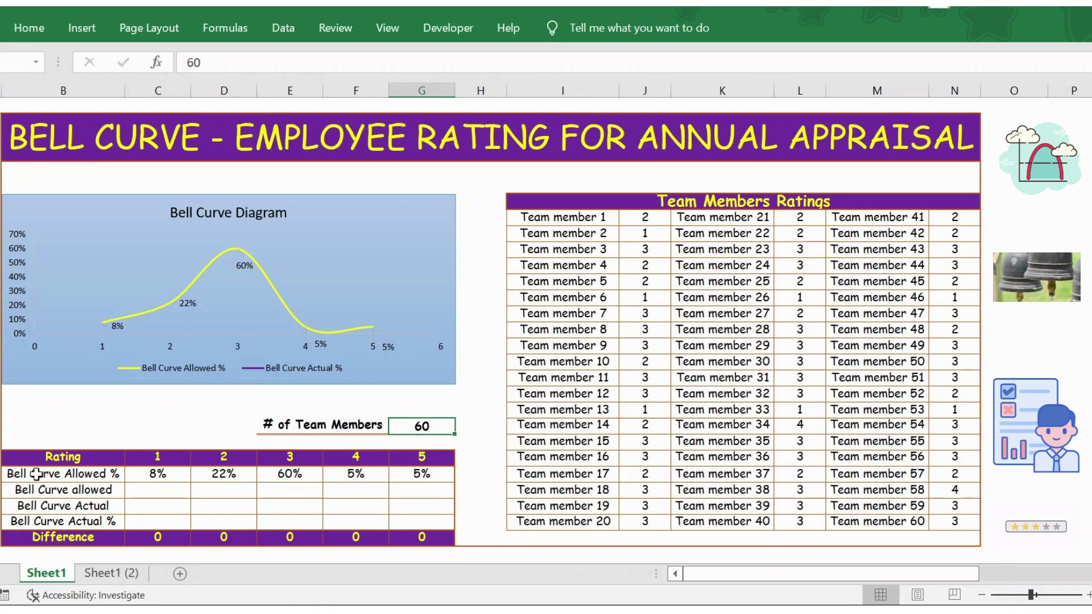
click(5, 458)
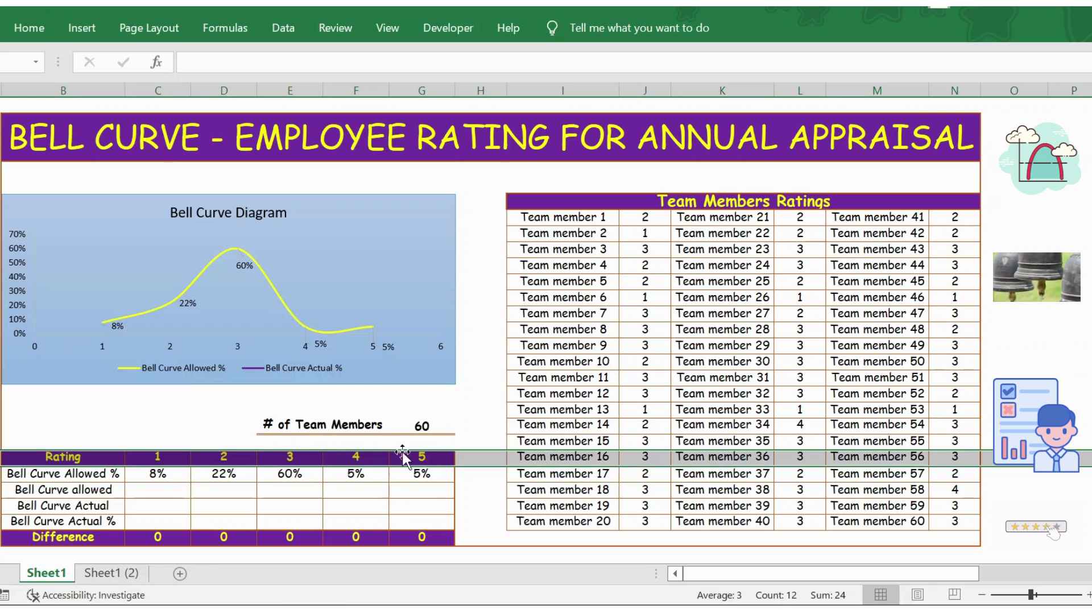
click(424, 461)
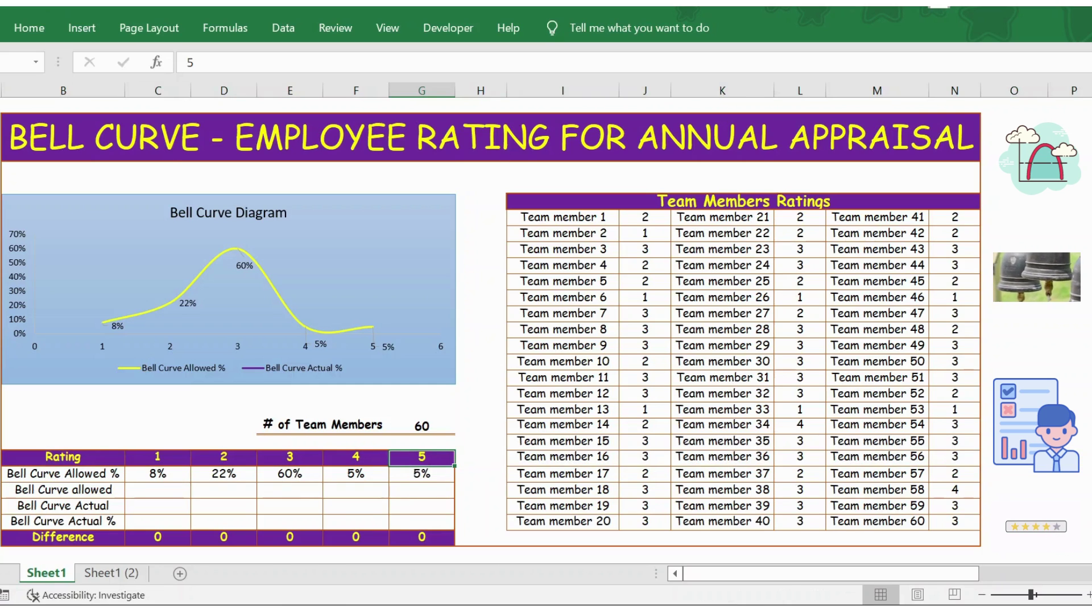
click(5, 474)
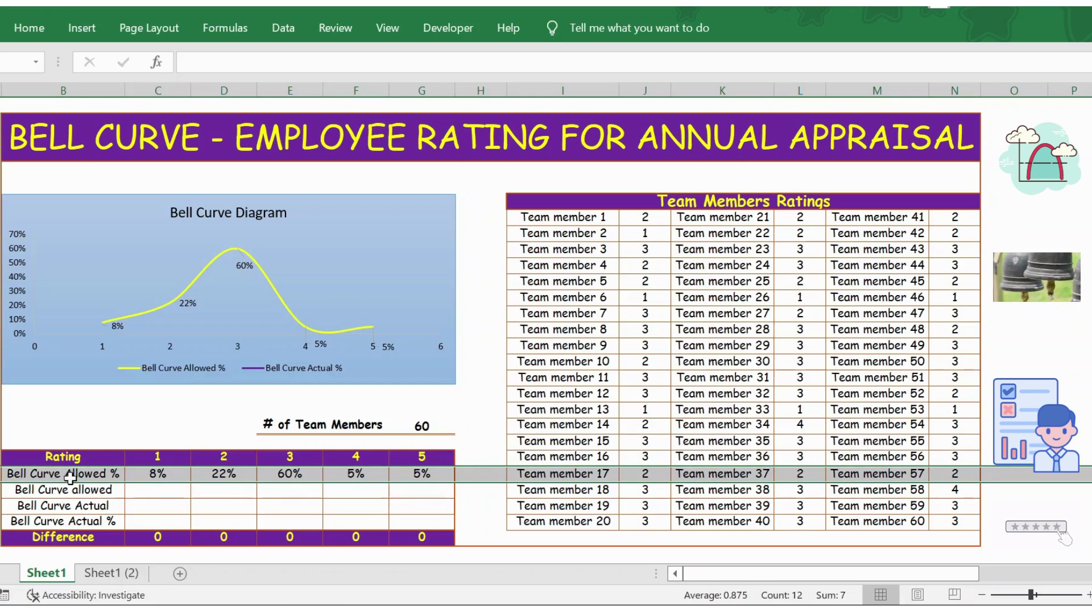
click(161, 474)
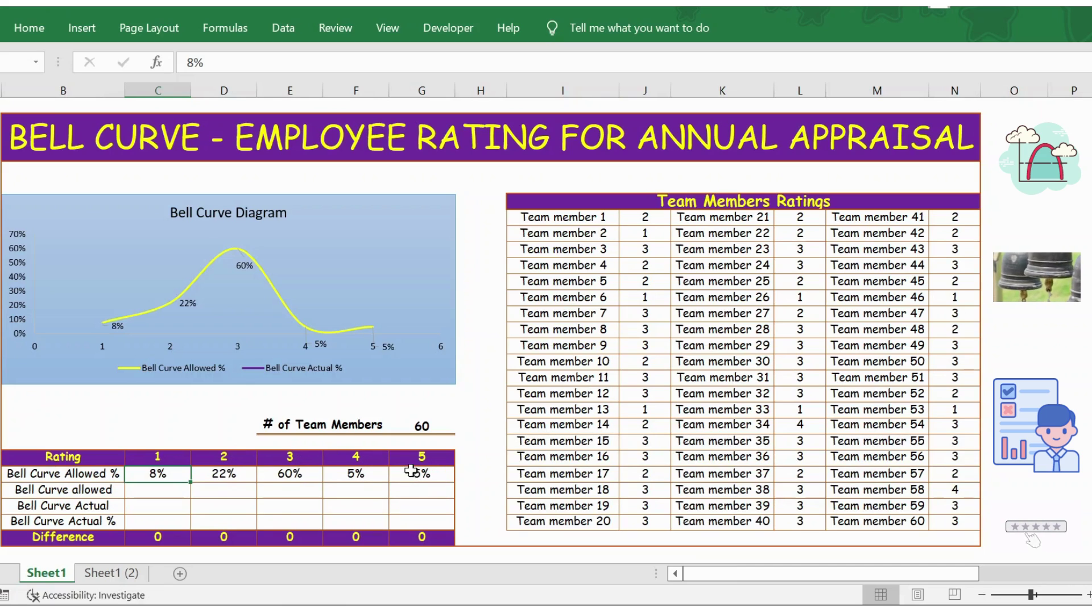
click(93, 493)
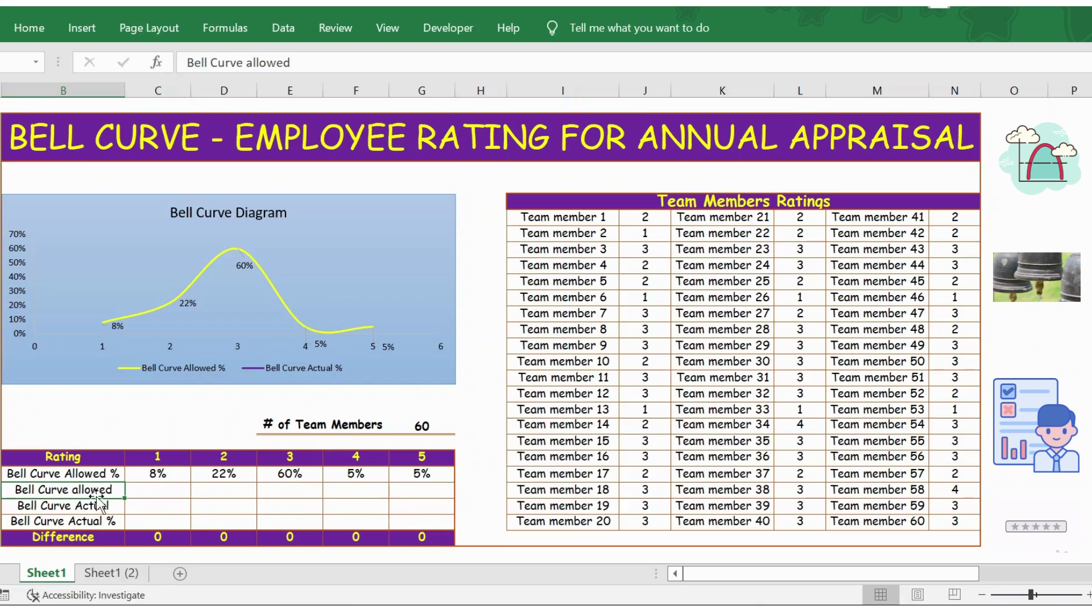
Enter =C24/100%*$G$21 in the rating 1 Bell Curve allowed cell.
click(151, 491)
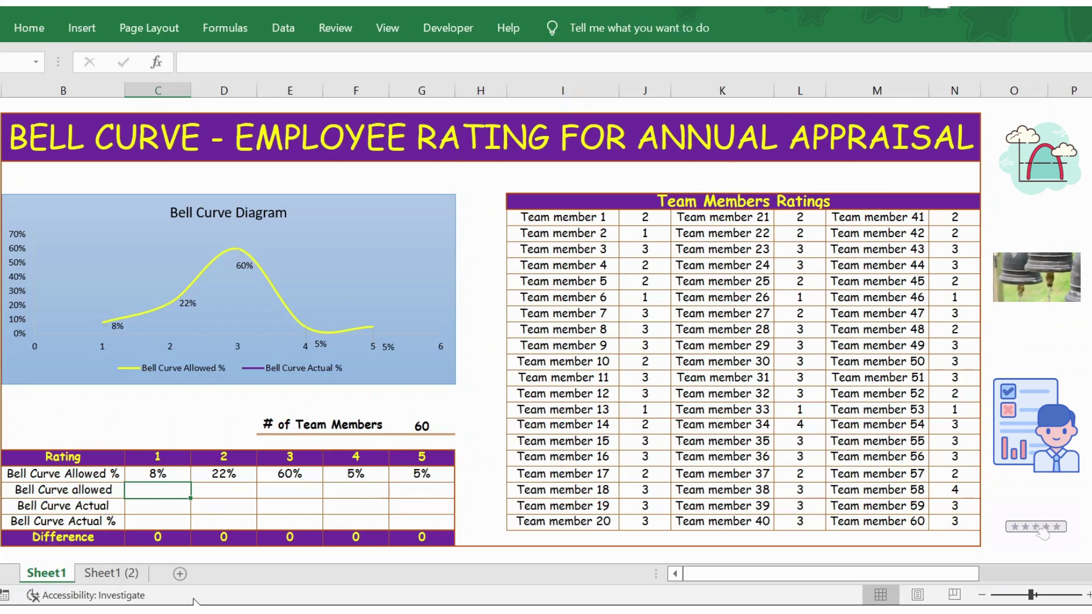
text(=)
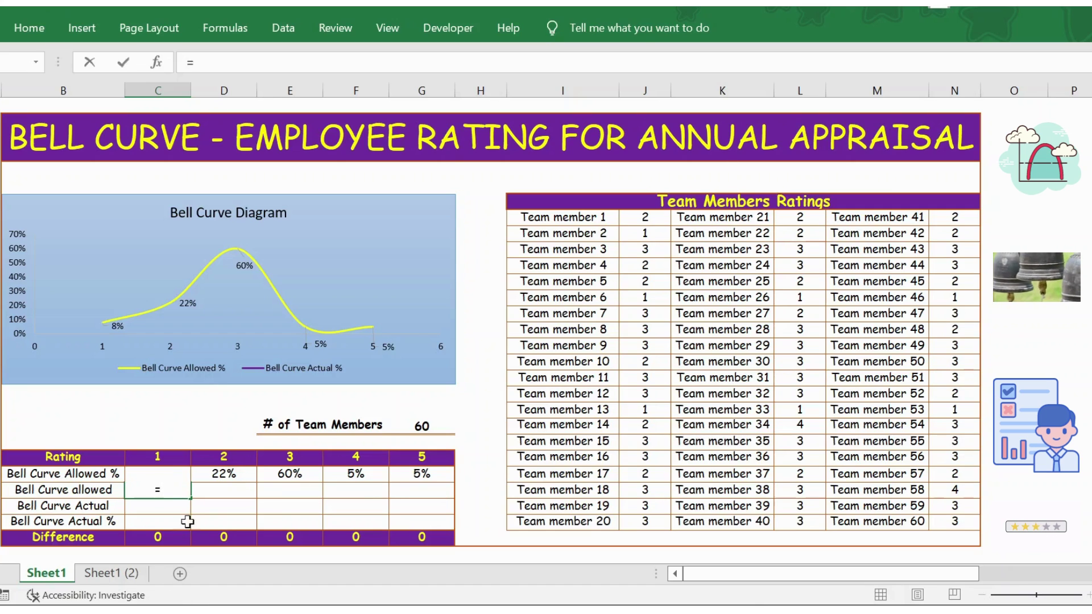
click(229, 474)
key(Left)
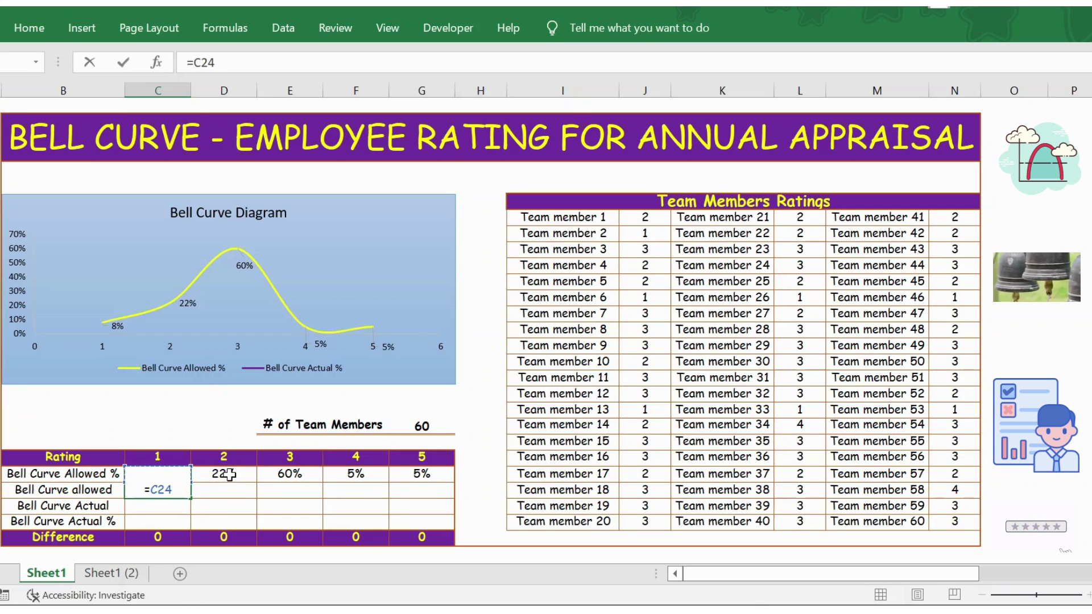
text(/100%)
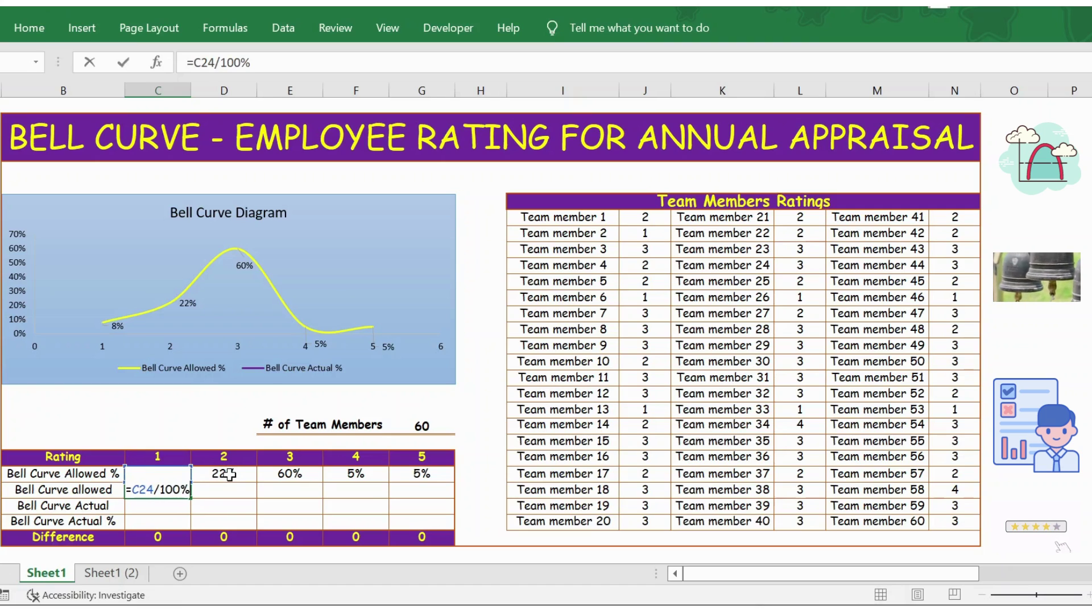
text(*)
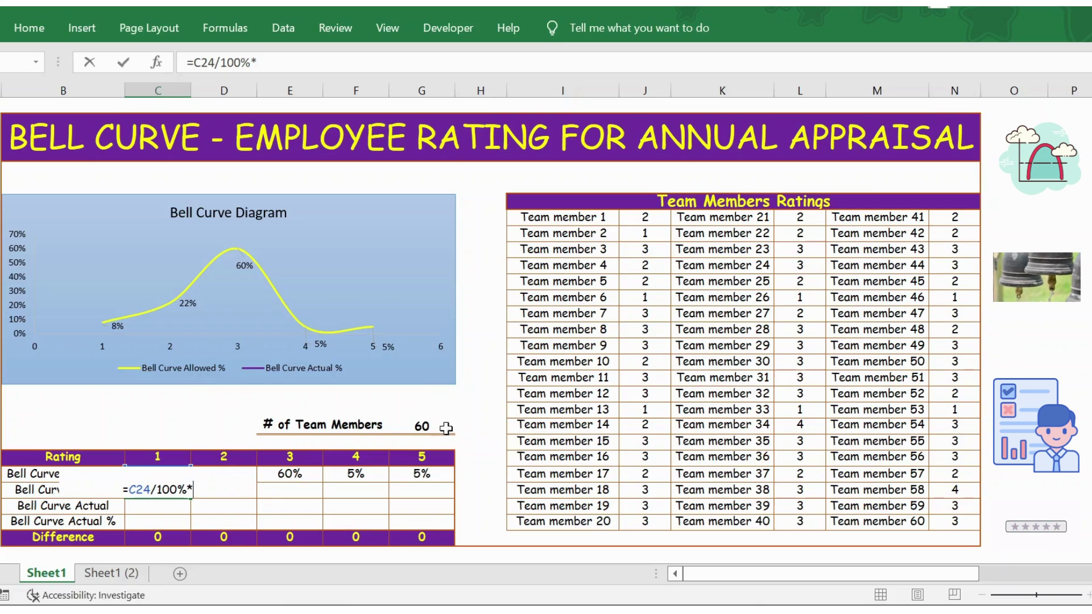
click(417, 426)
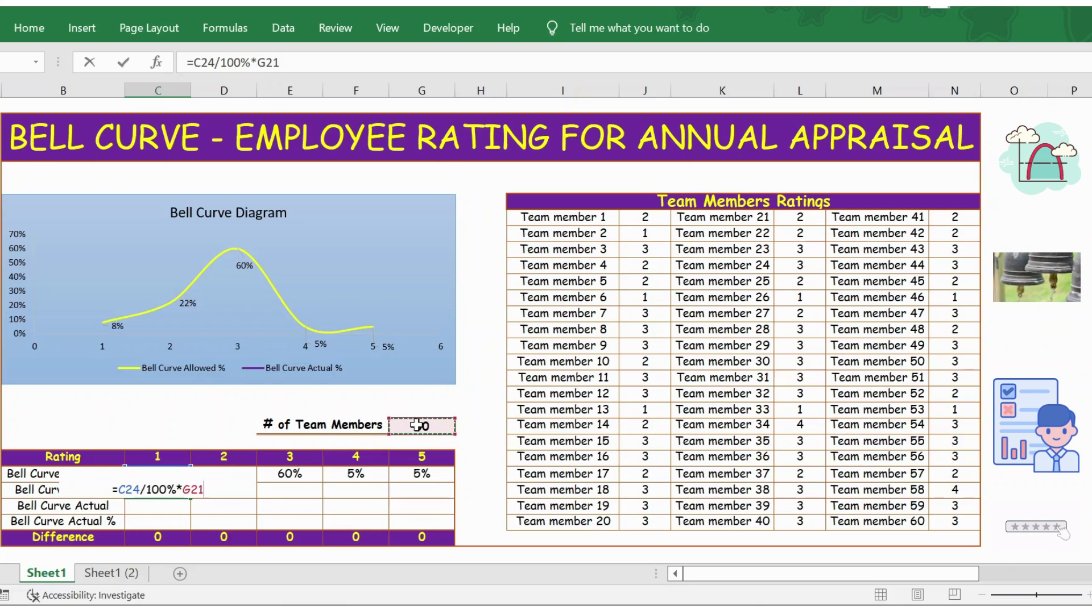
key(F4)
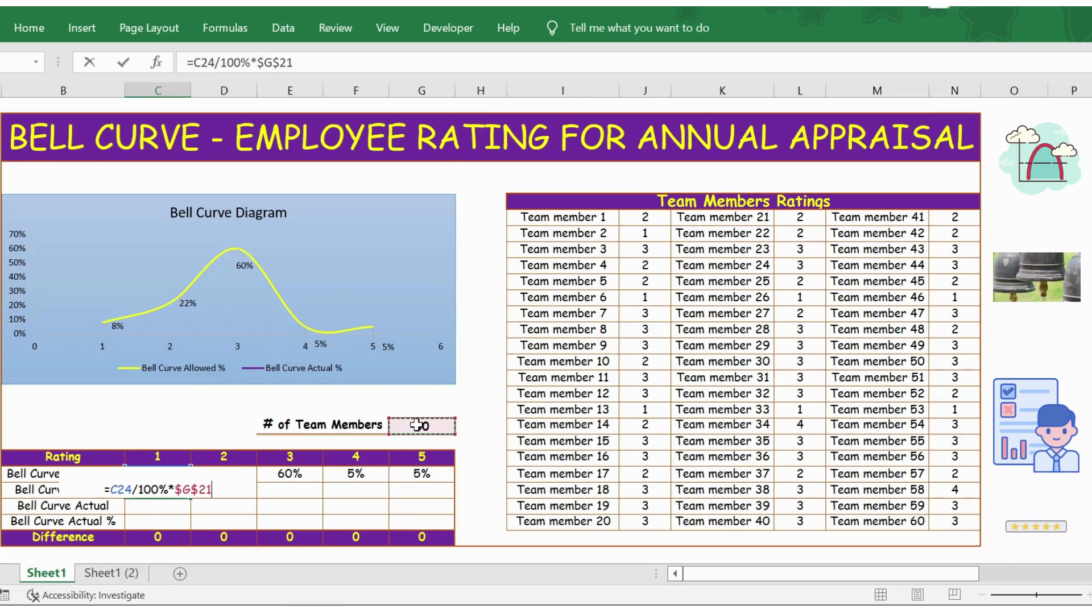
key(Return)
Copy the allowed headcount formula across ratings 2 to 5.
key(Up)
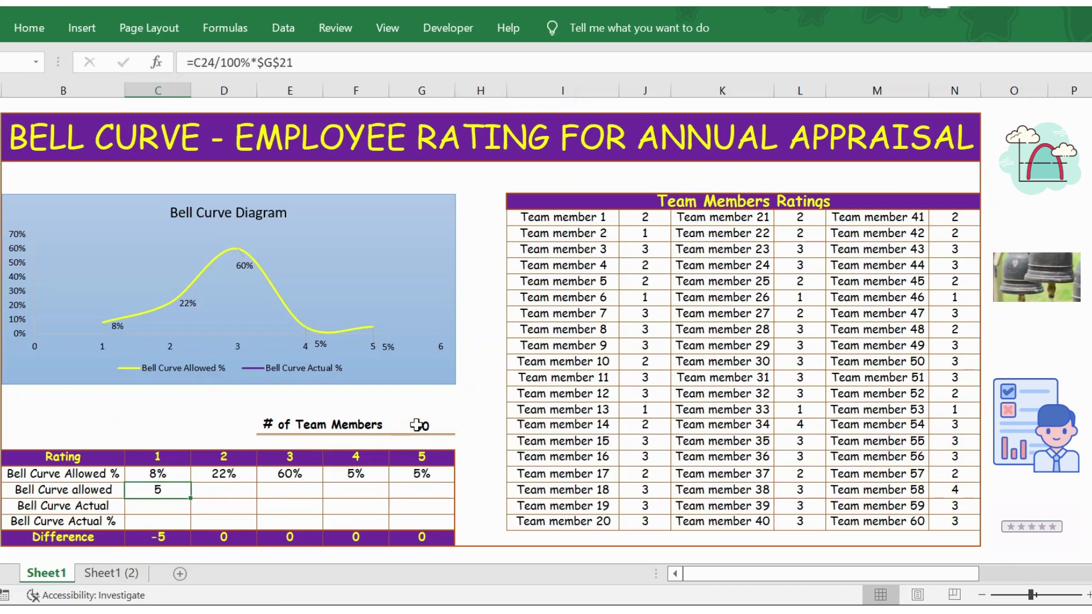
key(ctrl+c)
key(Right)
key(shift+Right)
key(shift+Right)
key(shift+Right)
key(Return)
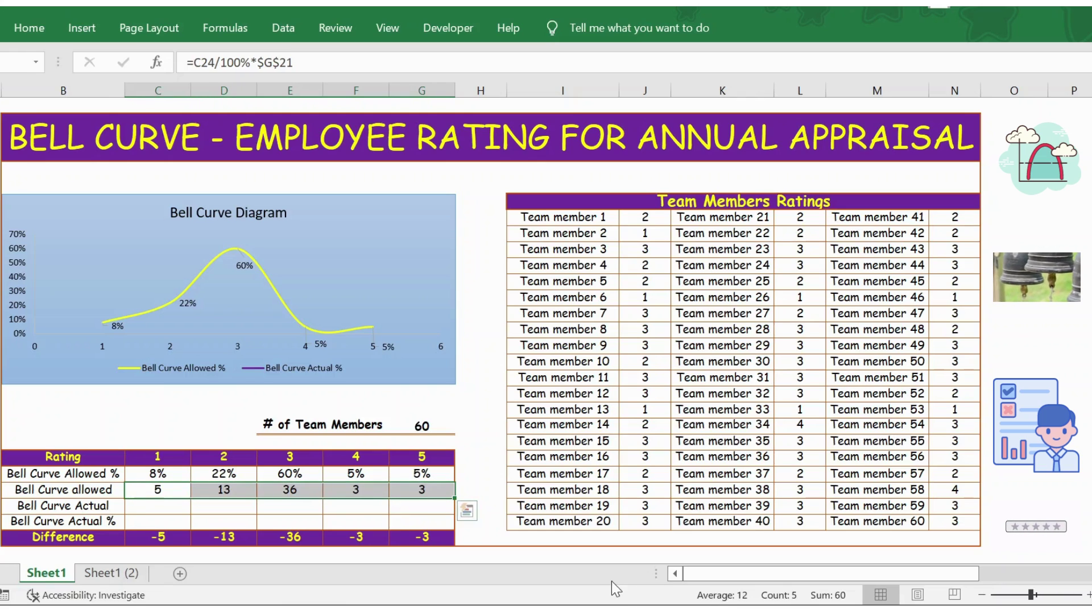
Check the allowed headcount formulas for ratings 1, 2 and 3.
click(147, 490)
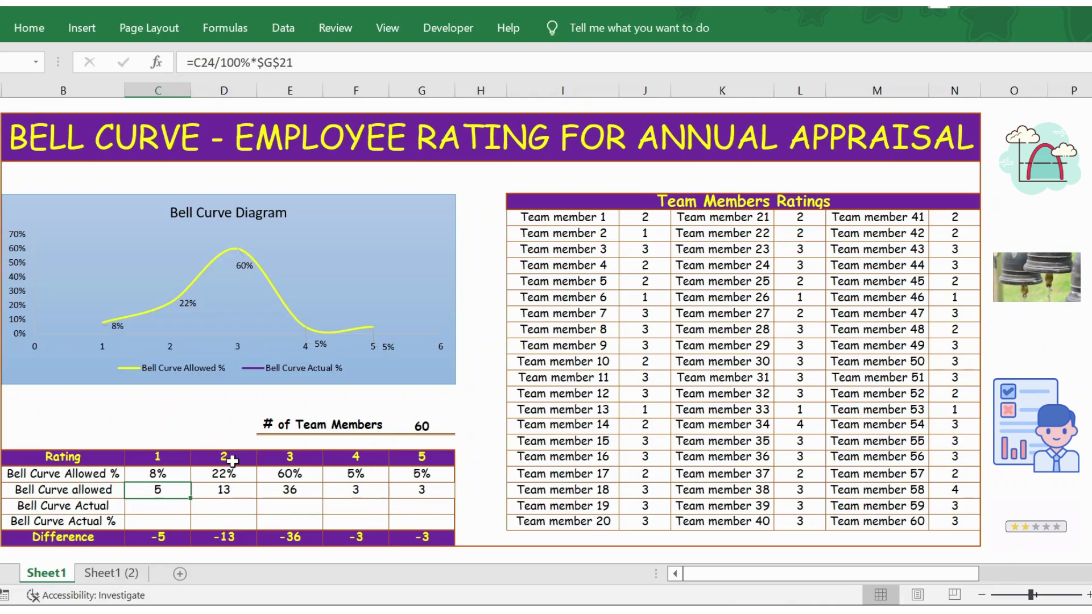
click(228, 487)
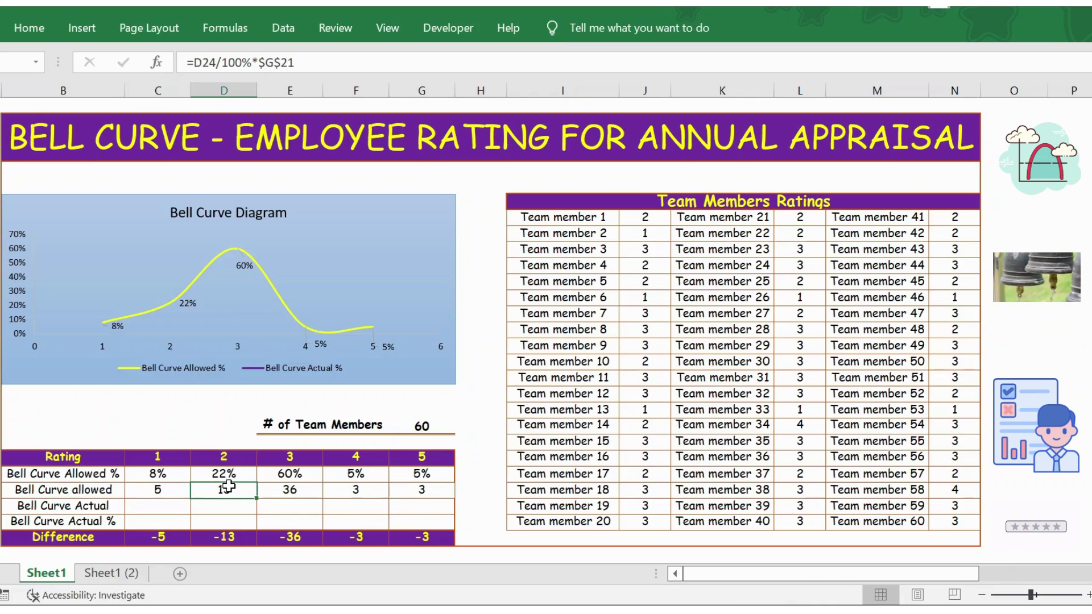
click(271, 486)
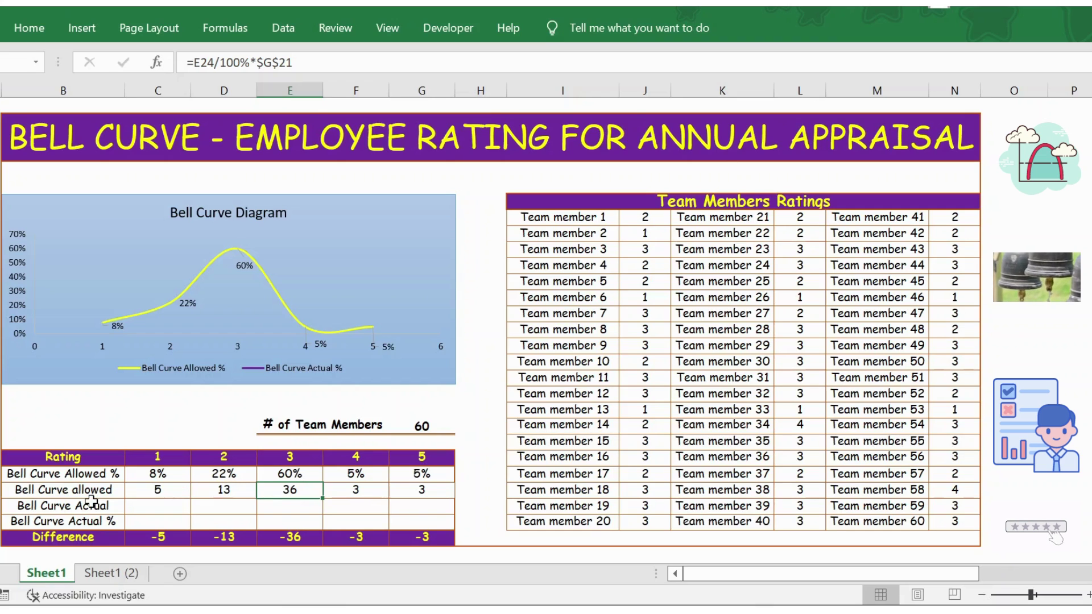
click(64, 508)
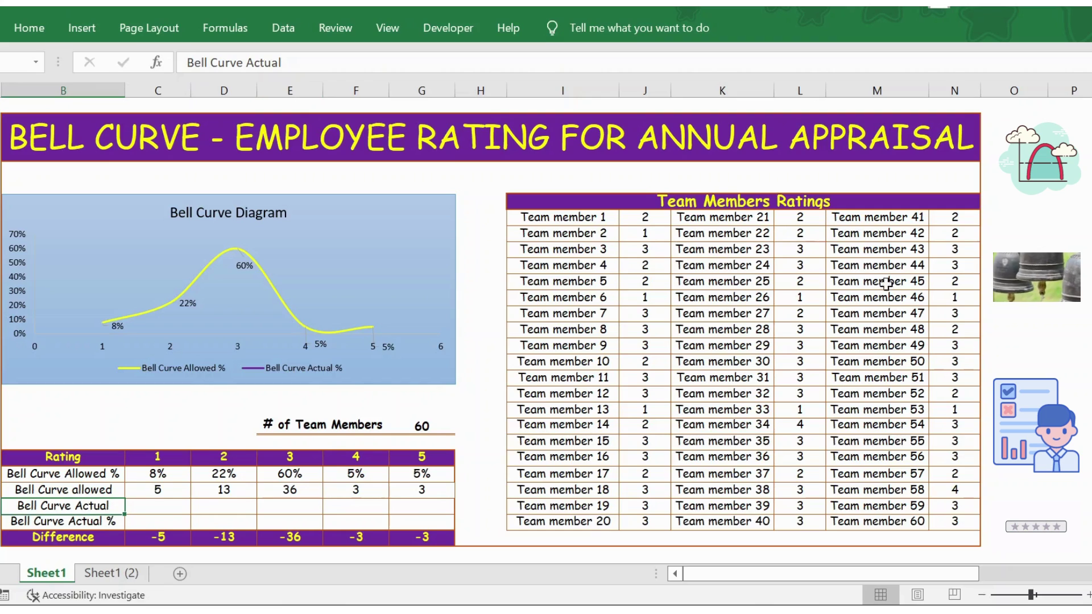
Start the rating 1 actual formula with COUNTIF($J$8:$J$27,$C$23:$G$23).
click(165, 510)
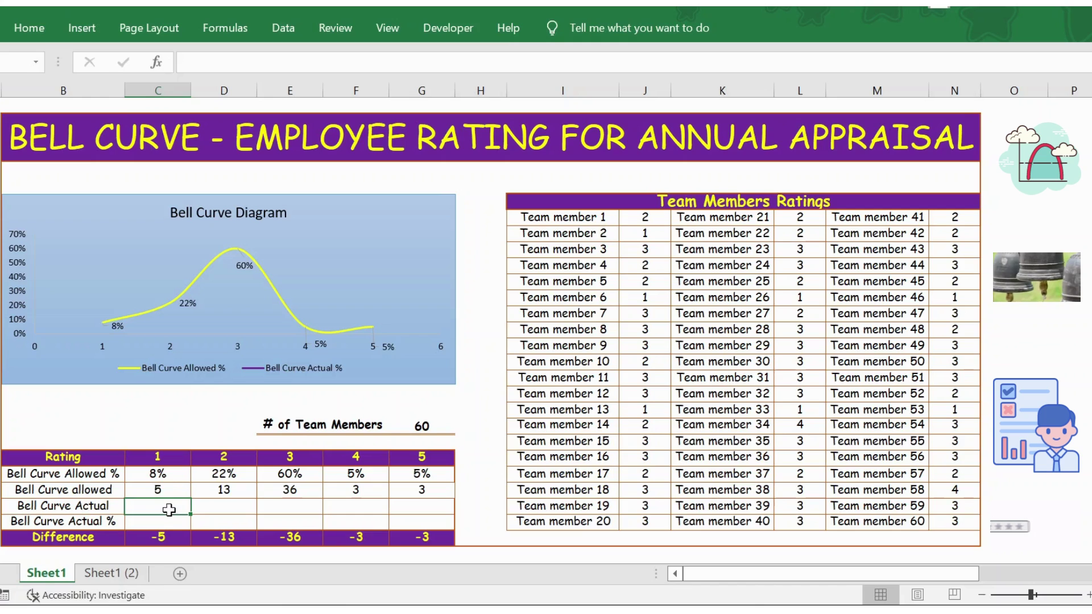
text(=COUN)
key(Down)
key(Down)
key(Down)
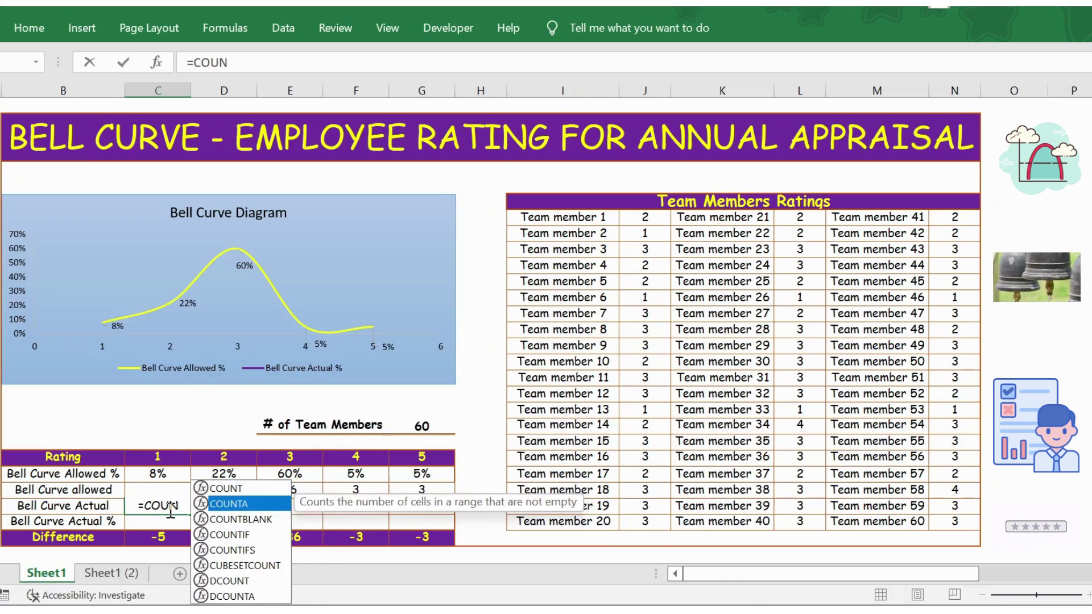
key(Tab)
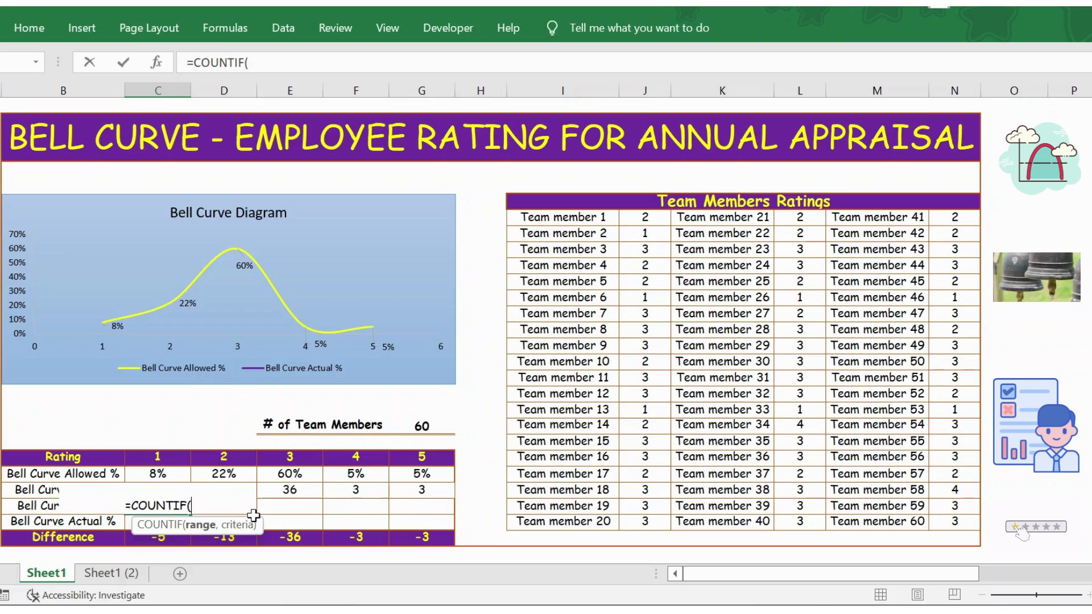
drag(643, 218, 640, 522)
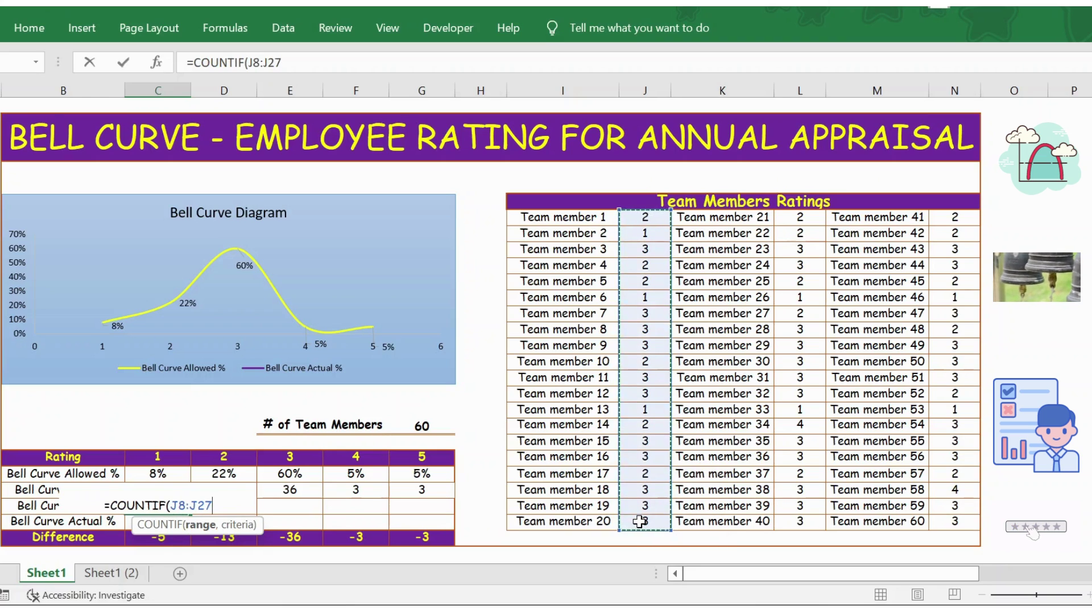
key(F4)
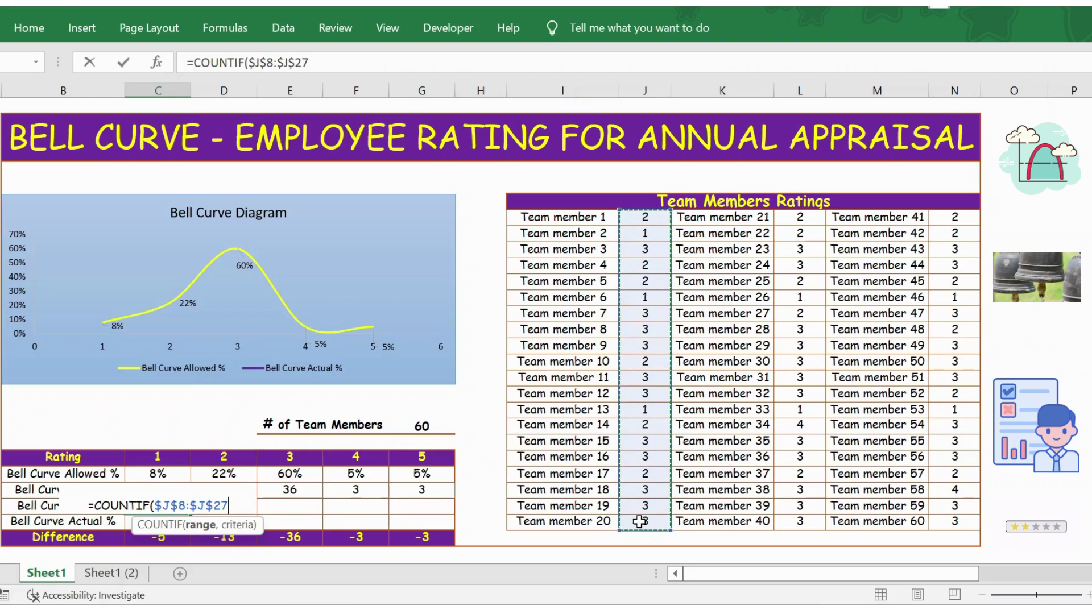
text(,)
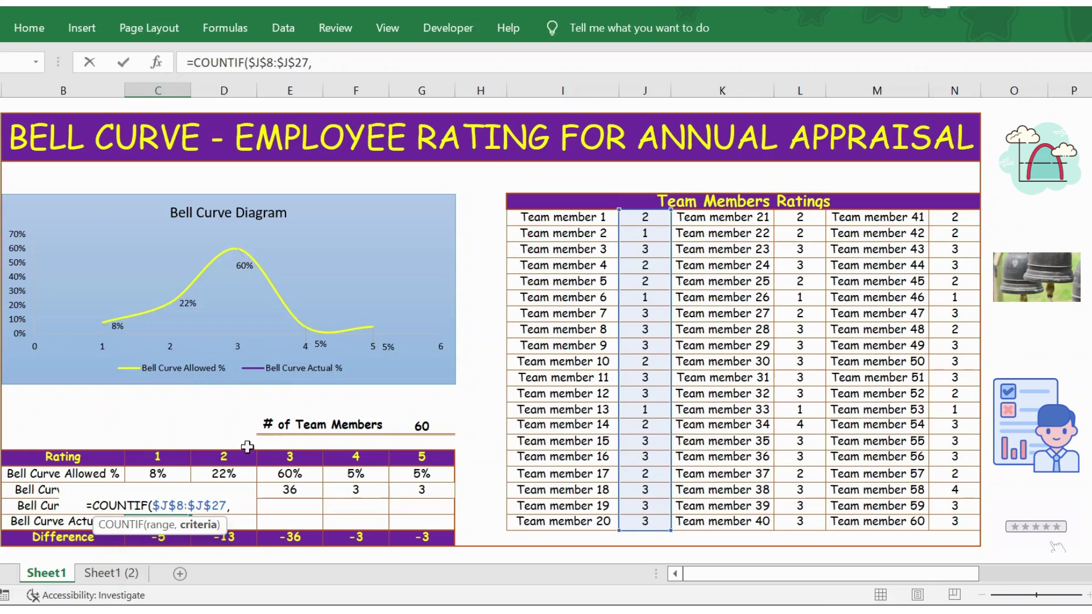
drag(164, 458, 420, 457)
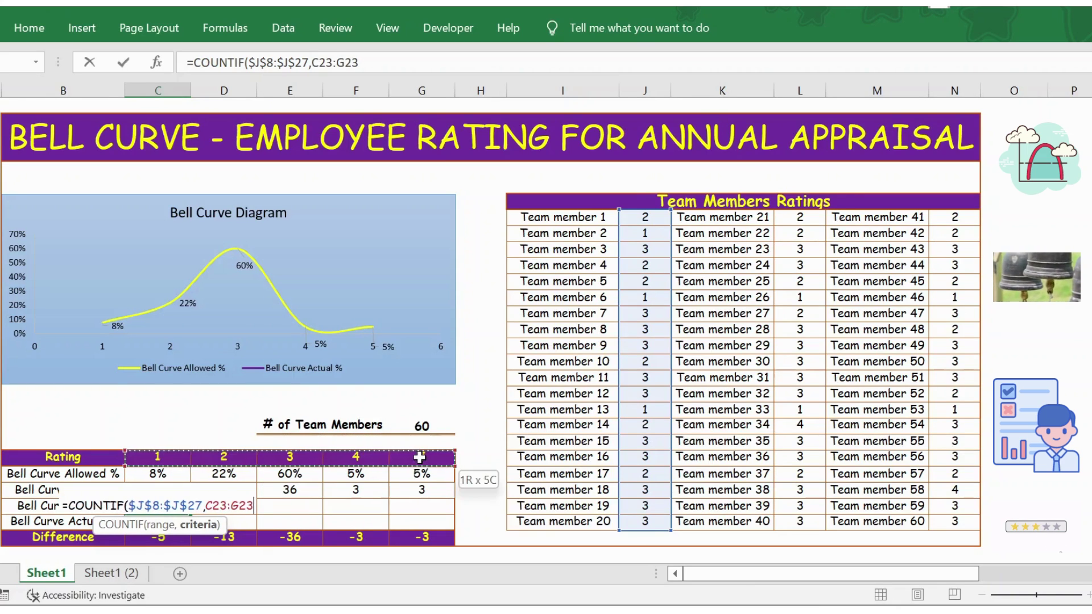
key(F4)
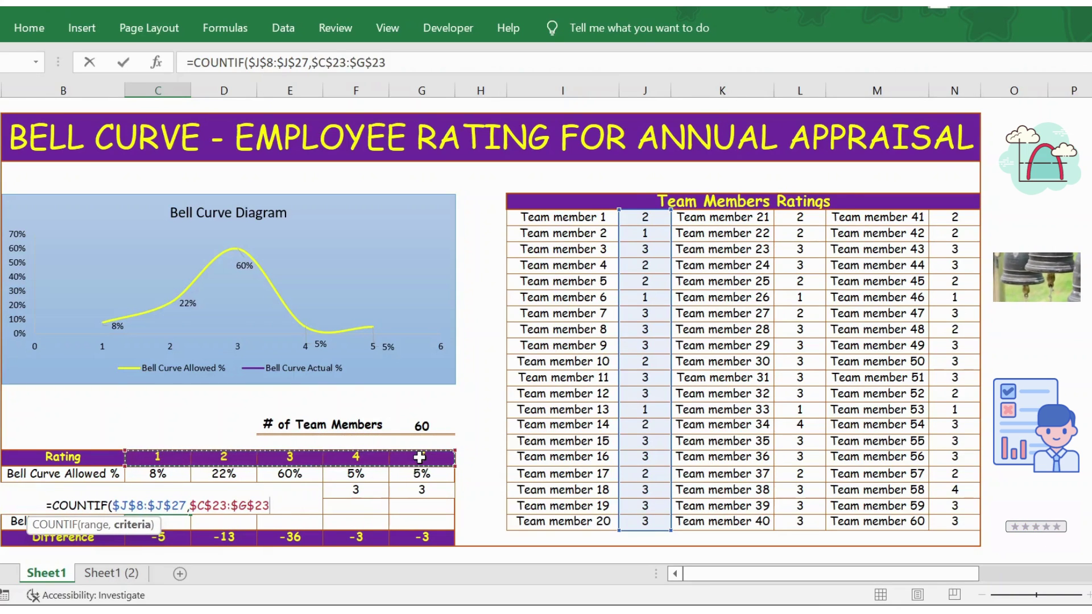
Add a second COUNTIF over $L$8:$L$27 with criteria $C$23:$G$23.
text()+COUN)
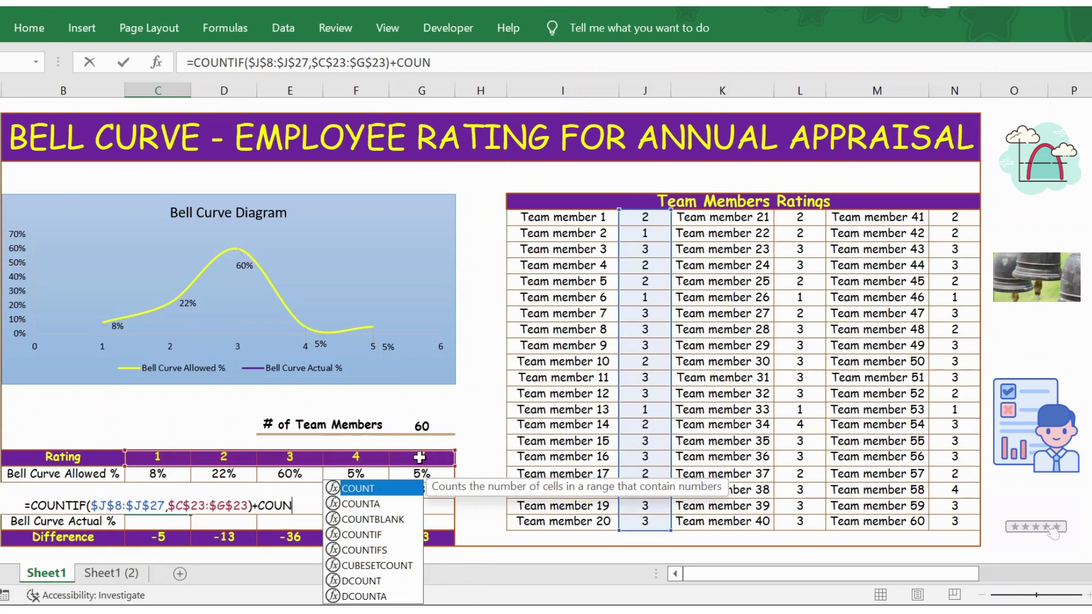
key(Down)
key(Down)
key(Down)
key(Tab)
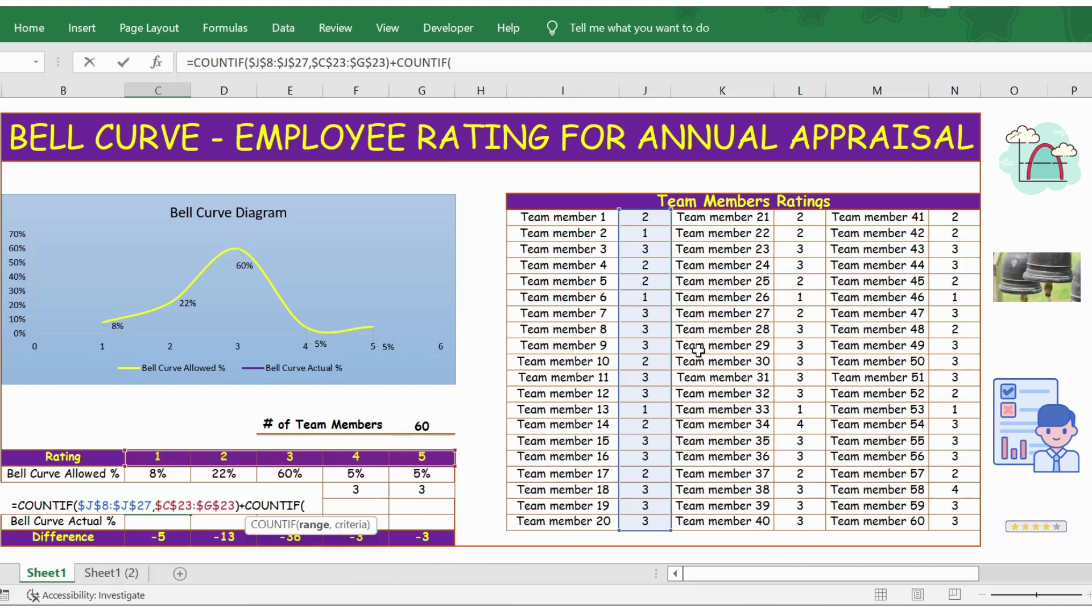
drag(807, 219, 802, 517)
key(F4)
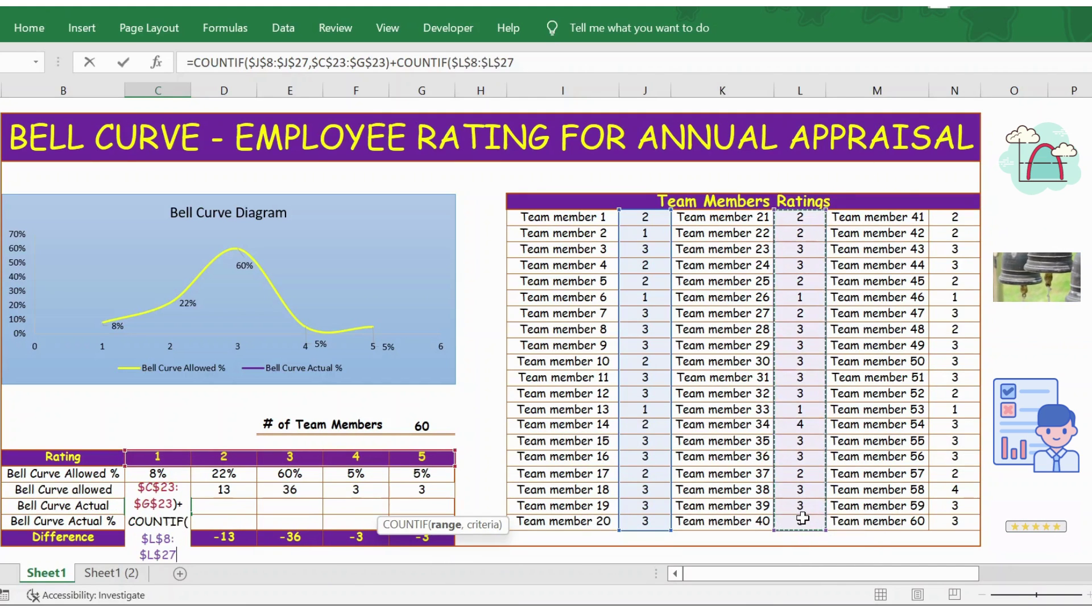
text(,)
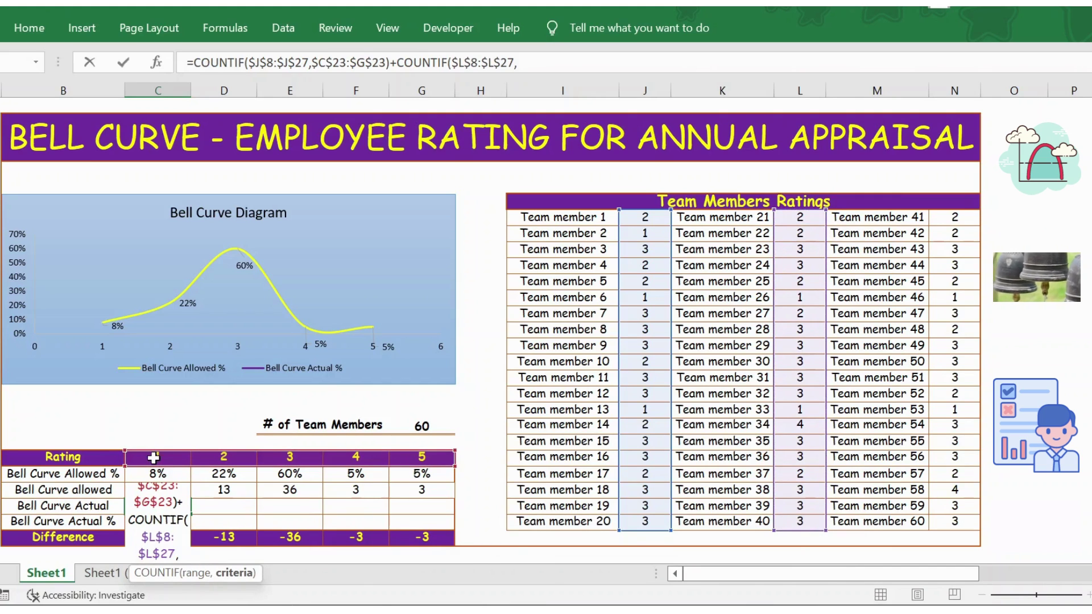
drag(157, 457, 414, 465)
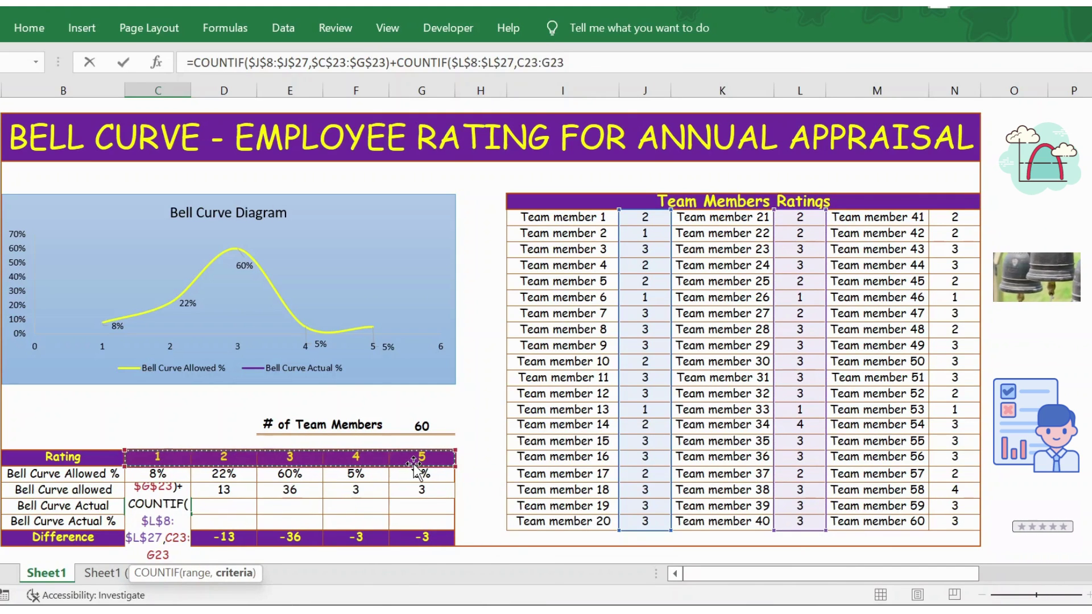
key(F4)
Add a third COUNTIF over $N$8:$N$27 with the same criteria and commit the formula.
text())
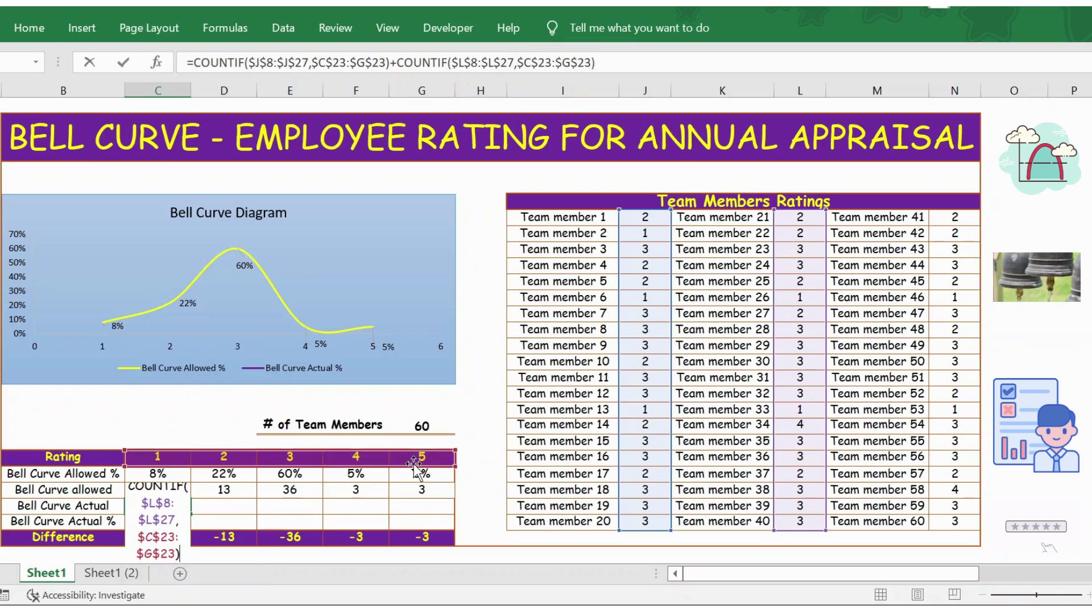
text(+)
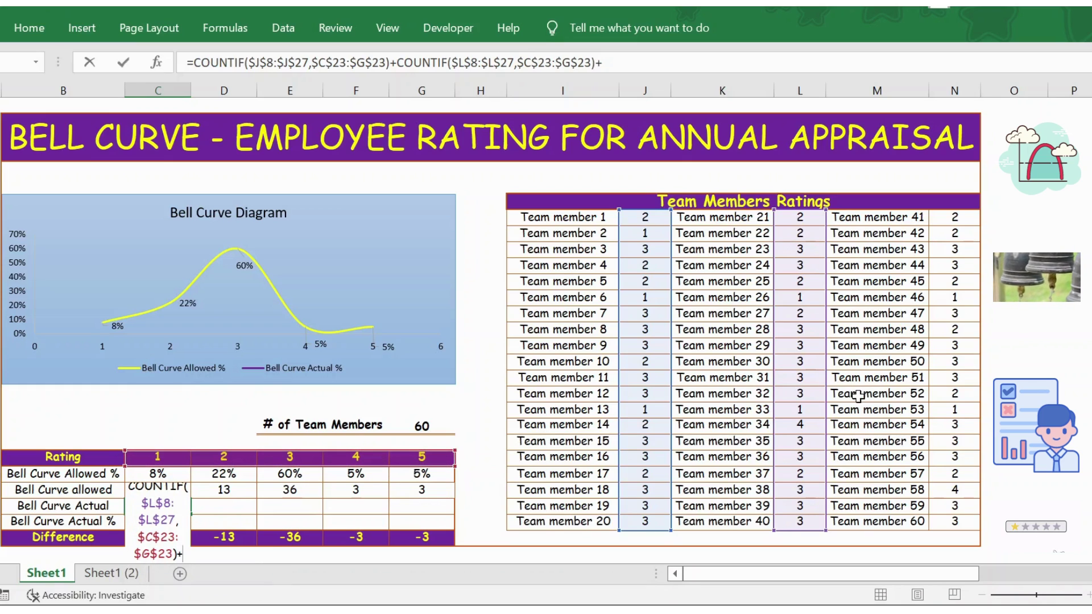
text(COU)
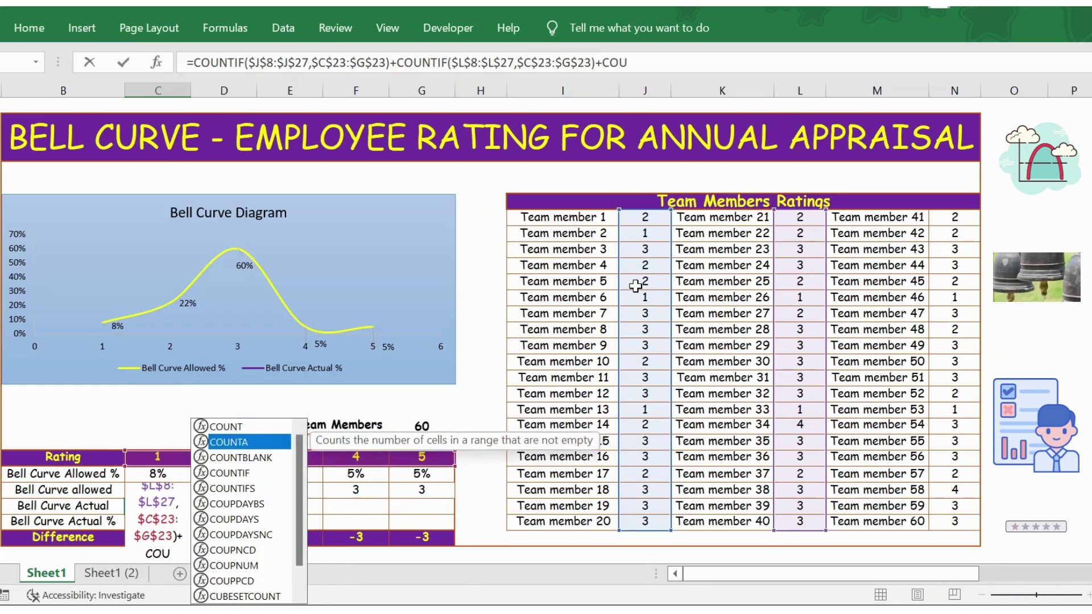
text(NTIF()
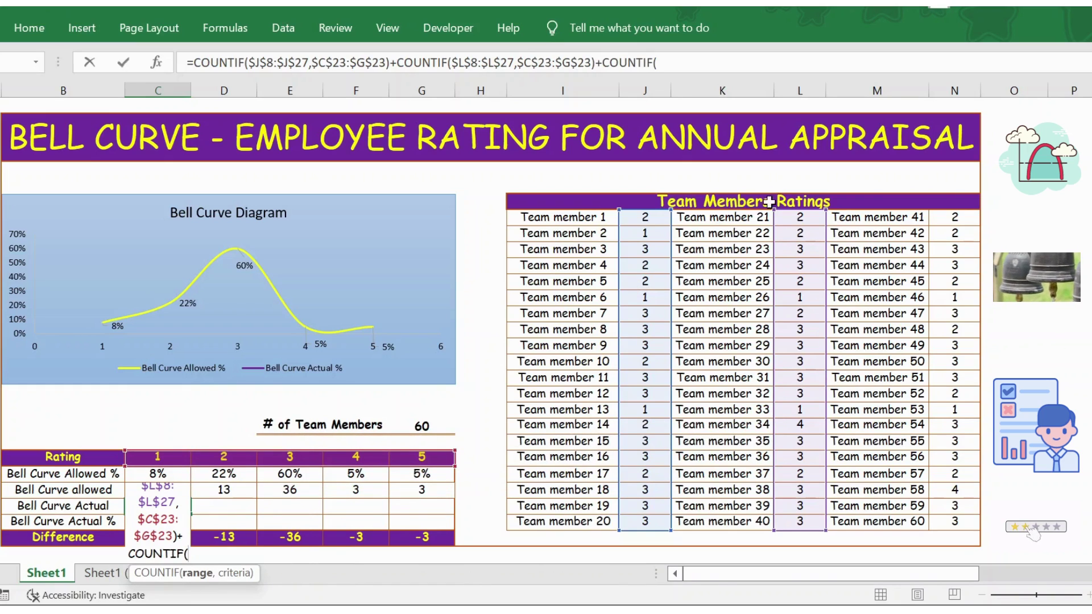
drag(956, 217, 950, 519)
key(F4)
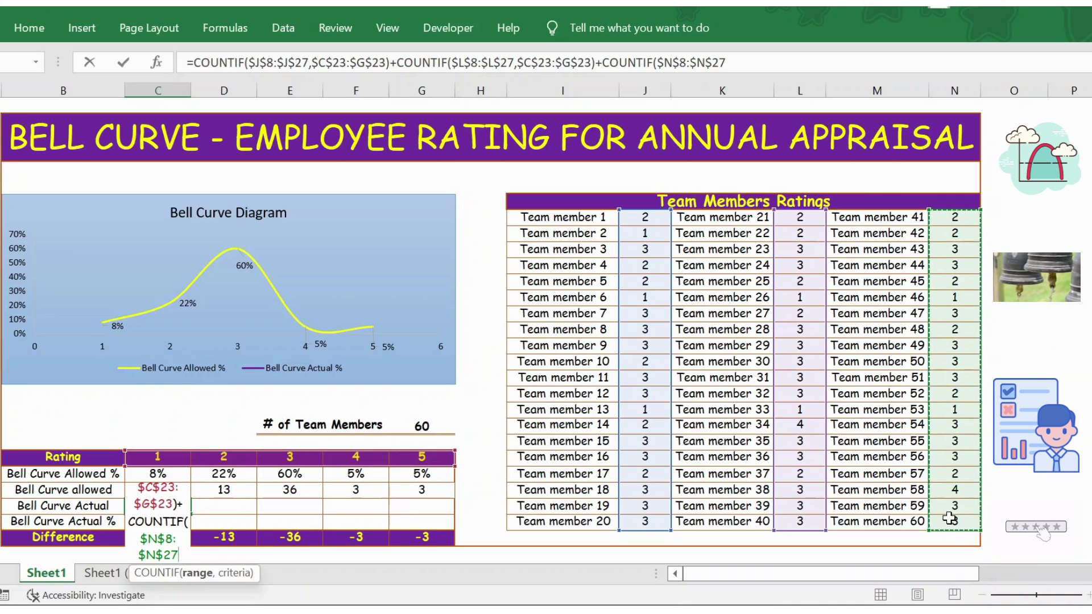
text(,)
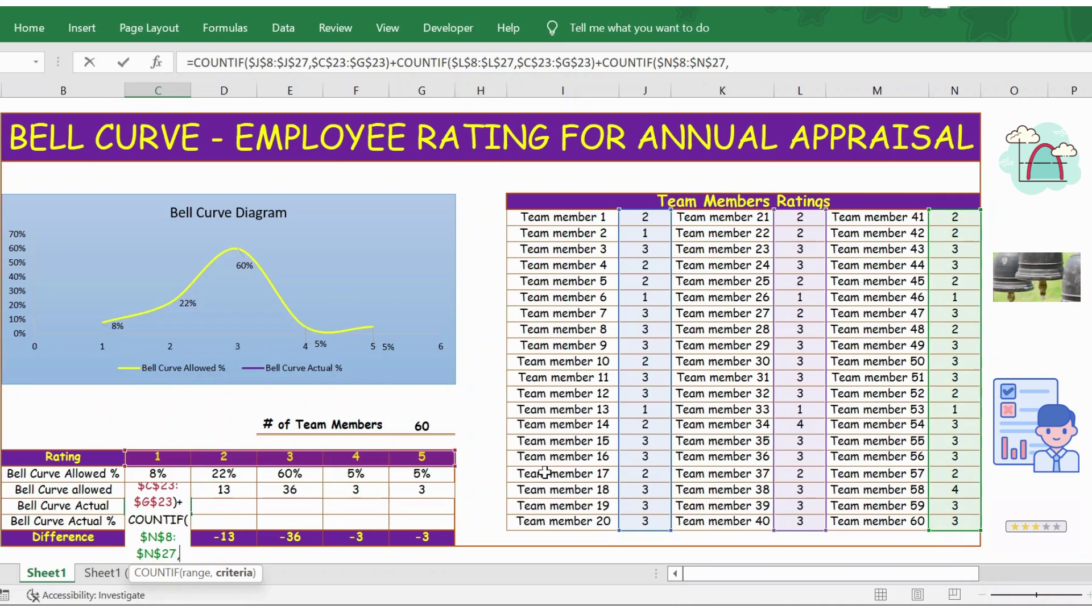
drag(166, 460, 445, 456)
key(F4)
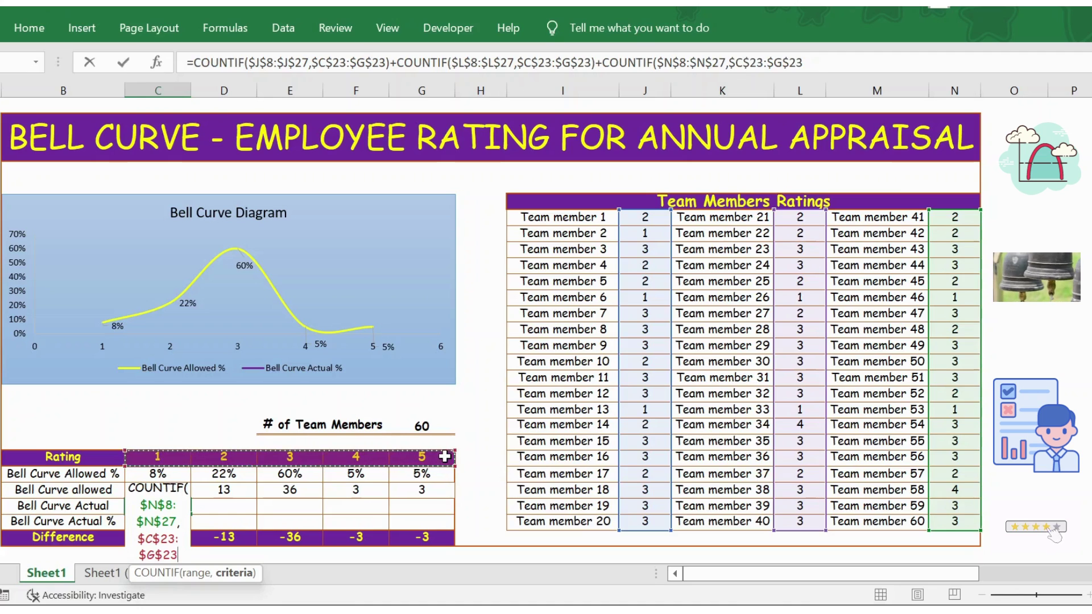
text())
key(Return)
Copy the count formula to D25:G25, giving 7, 17, 34, 2, 0 totalling 60.
key(Up)
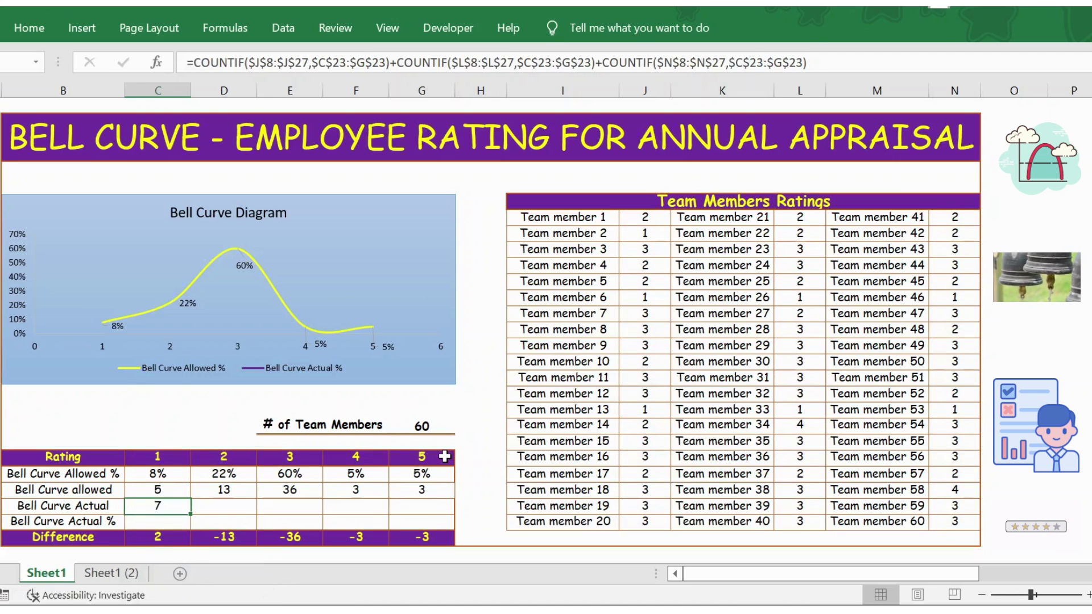
key(ctrl+c)
key(Right)
key(shift+Right)
key(shift+Right)
key(shift+Right)
key(ctrl+v)
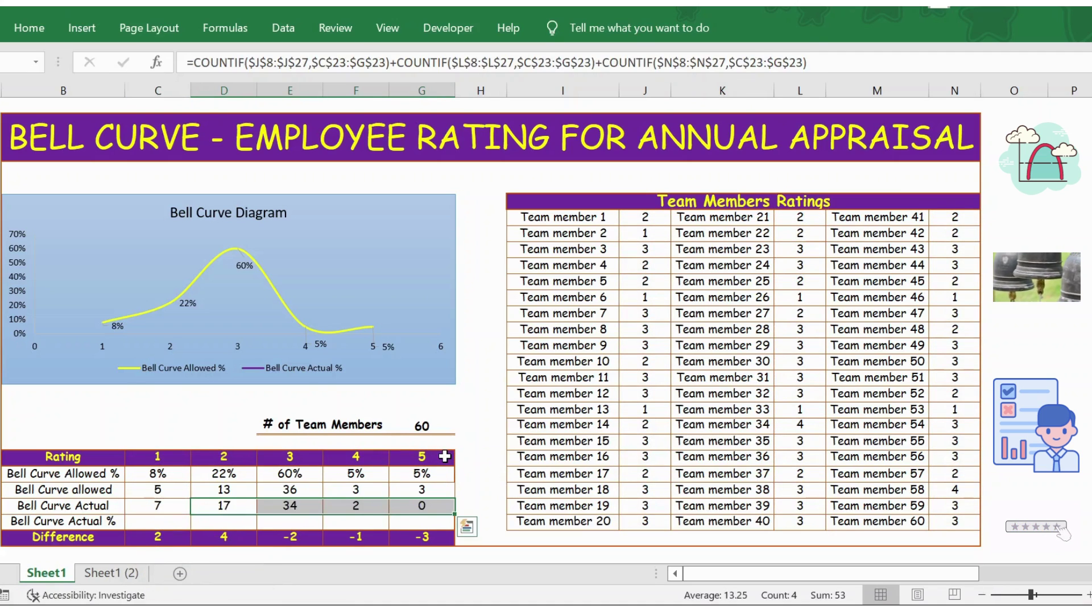
key(Left)
key(shift+Right)
key(shift+Right)
key(shift+Right)
key(shift+Right)
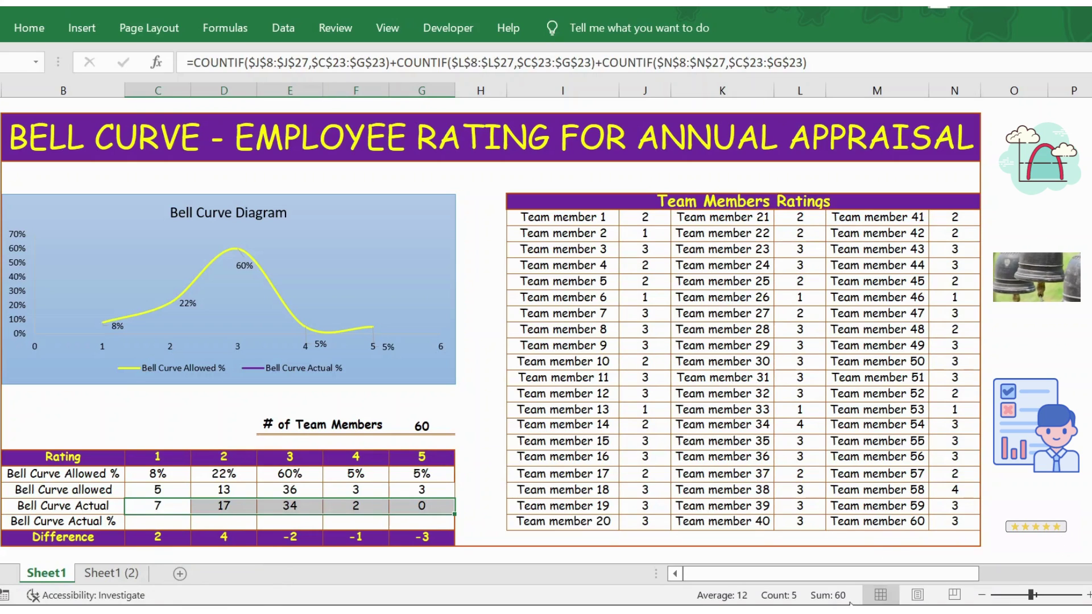
click(101, 505)
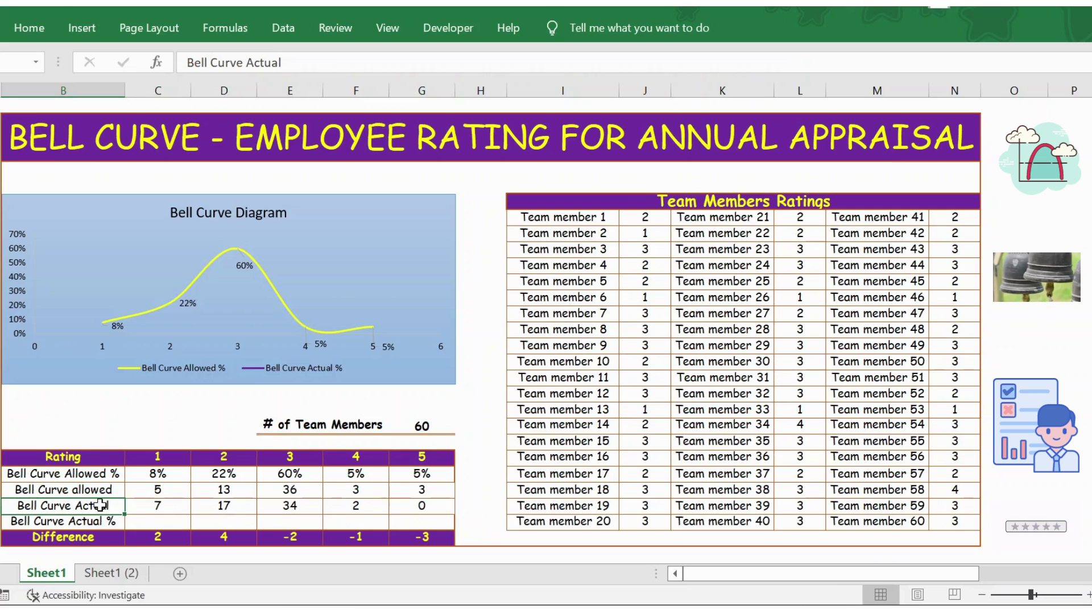
click(146, 490)
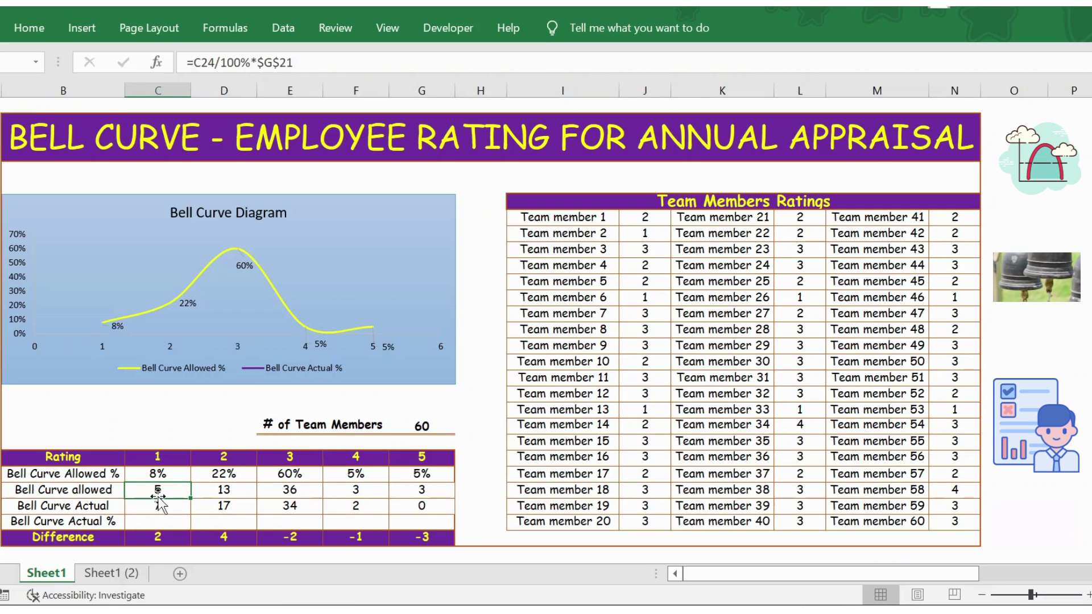
click(154, 506)
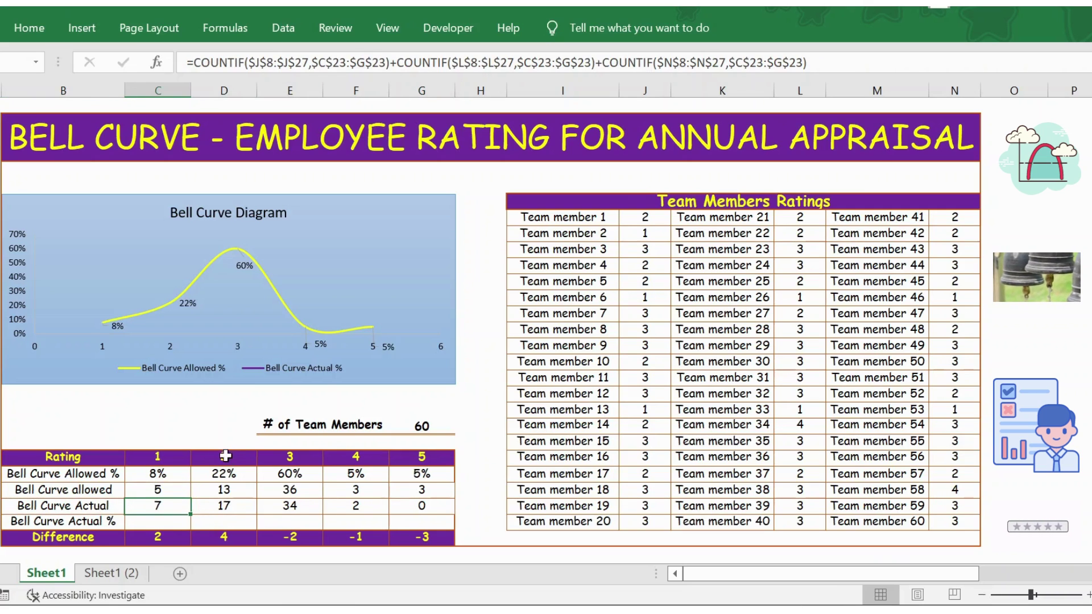
click(237, 457)
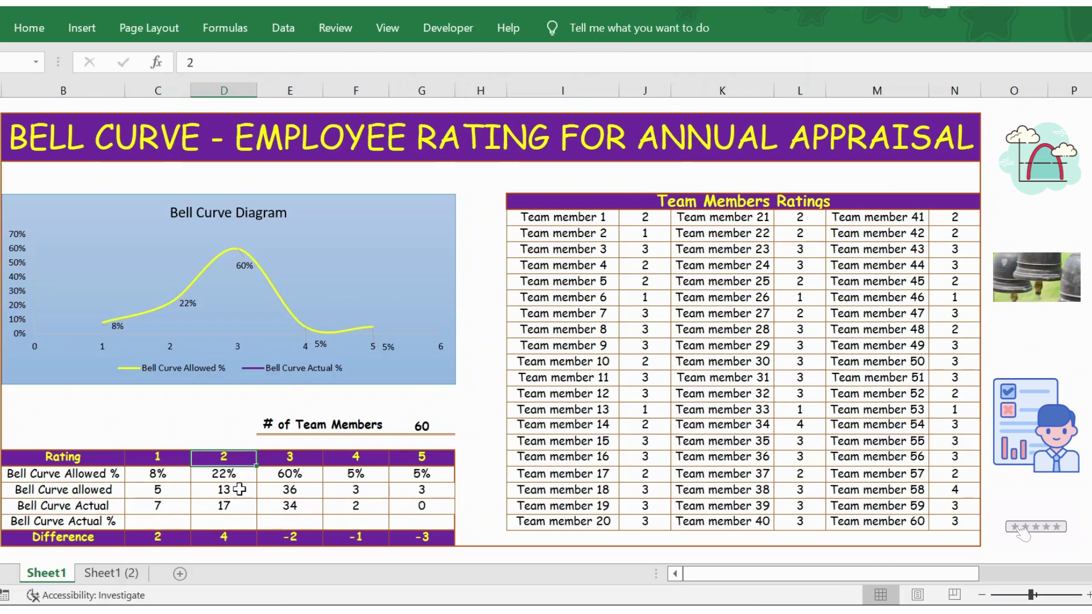
click(238, 490)
click(238, 502)
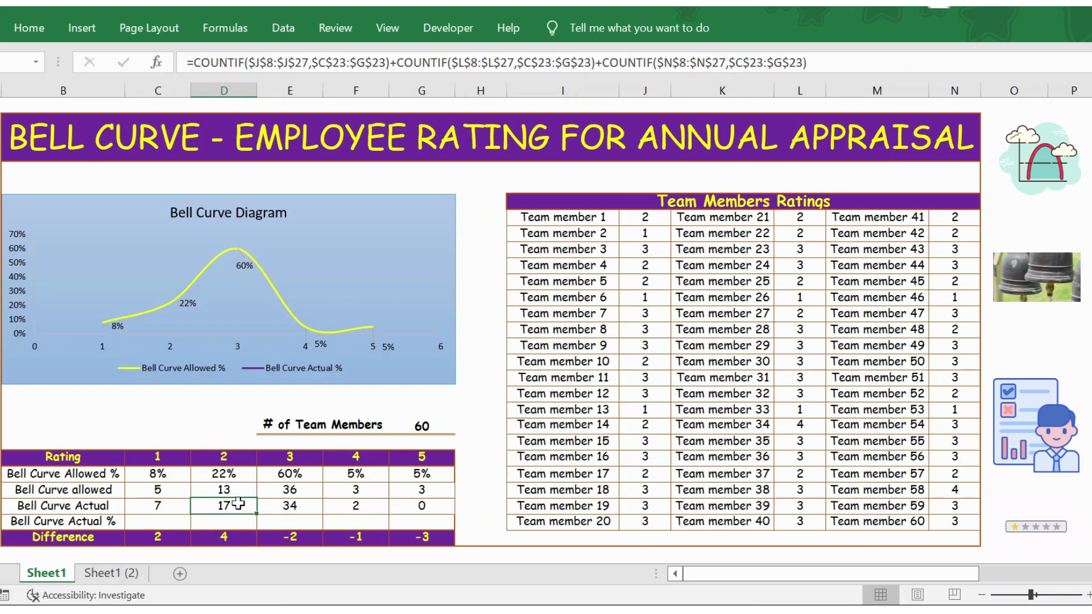
click(73, 522)
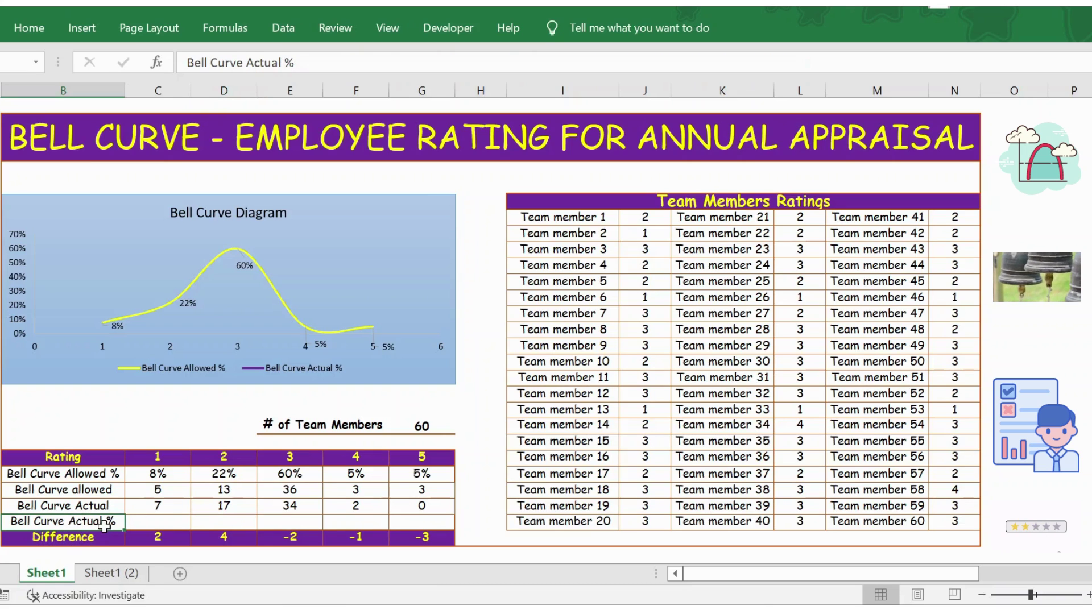
click(158, 521)
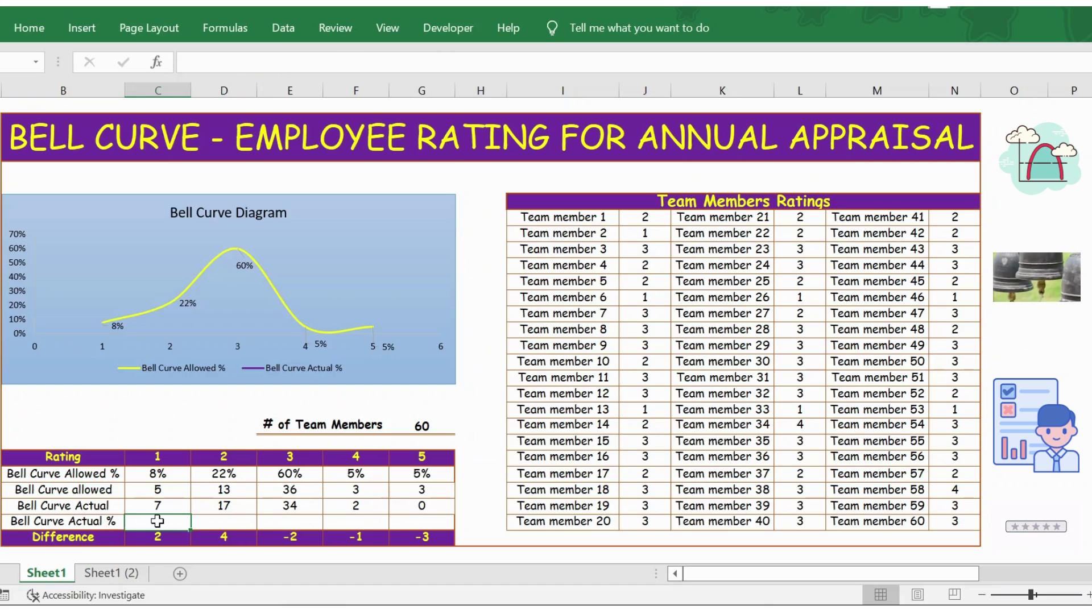
Enter =C25/$G$21 in C26 for rating 1's Actual %.
text(=)
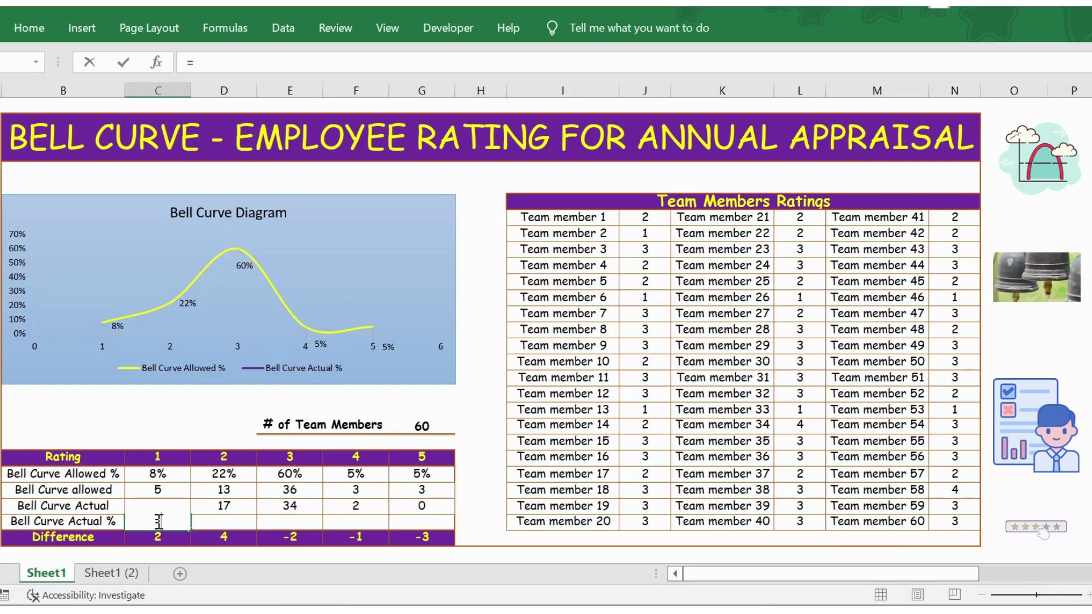
key(Up)
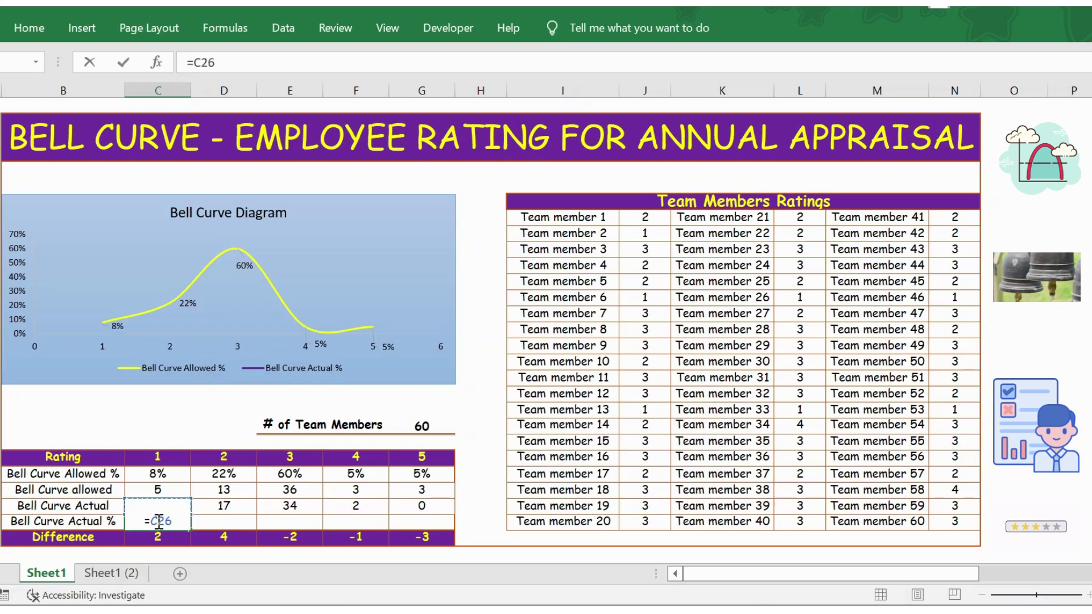
text(/)
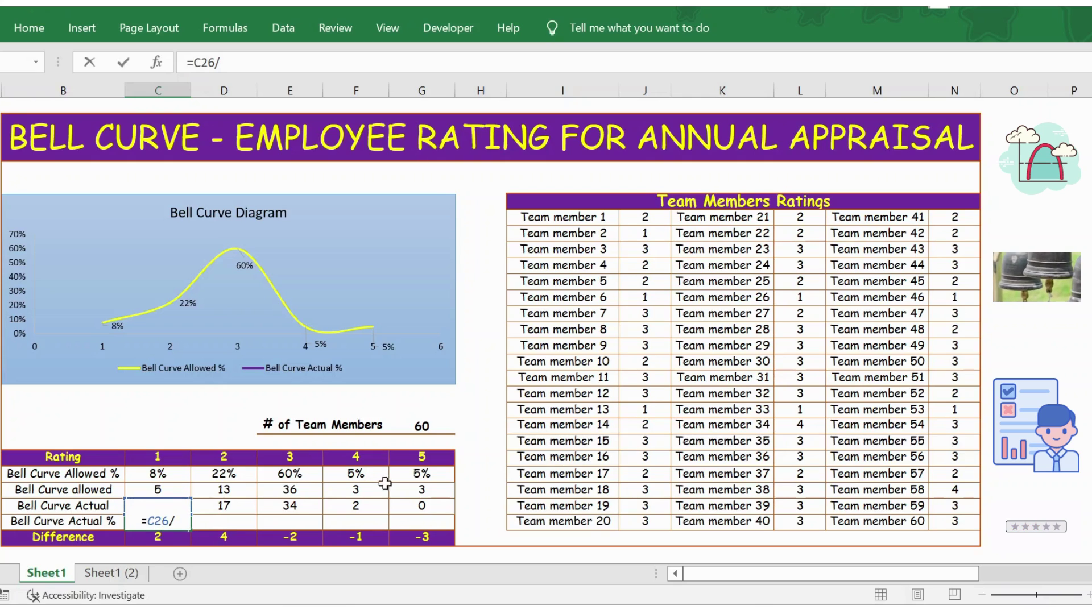
click(421, 425)
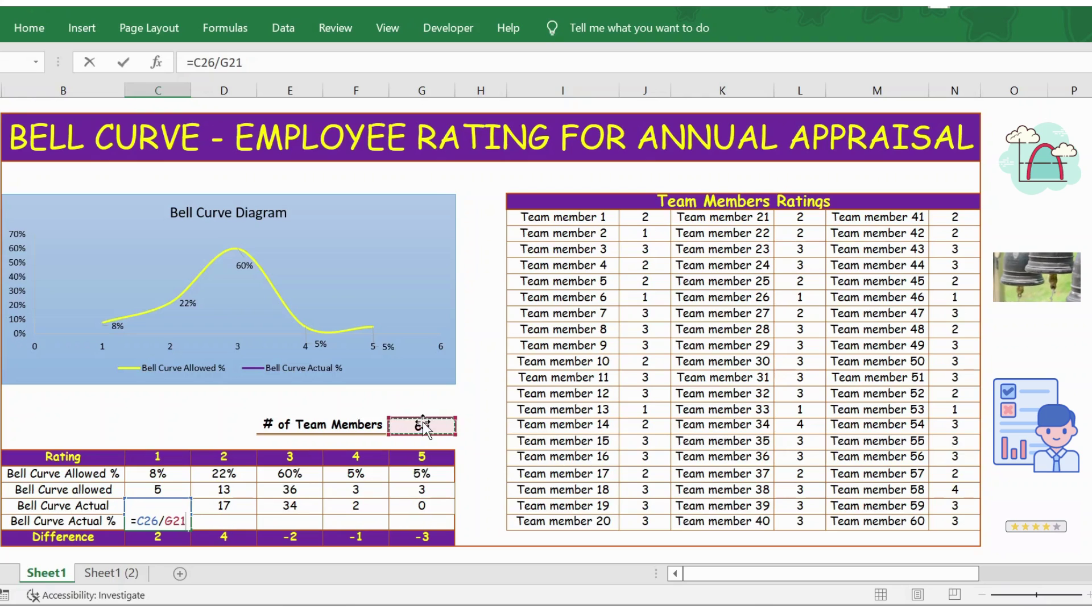
key(ctrl+Return)
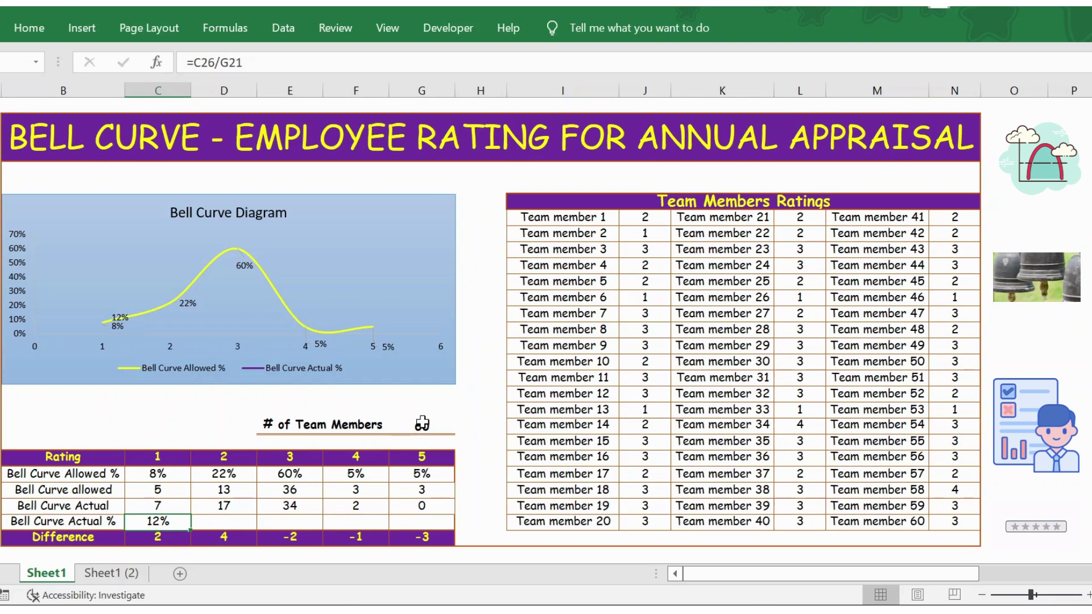
click(244, 64)
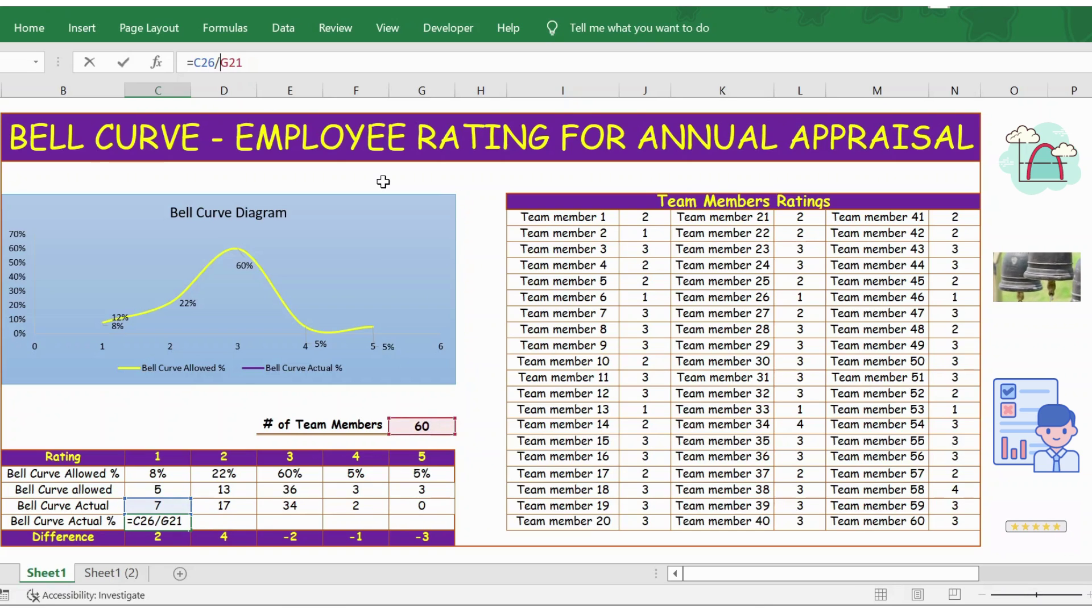
key(F4)
key(ctrl+Return)
Fill the Actual % formula through G26, giving 12%, 28%, 57%, 3%, 0%.
key(ctrl+c)
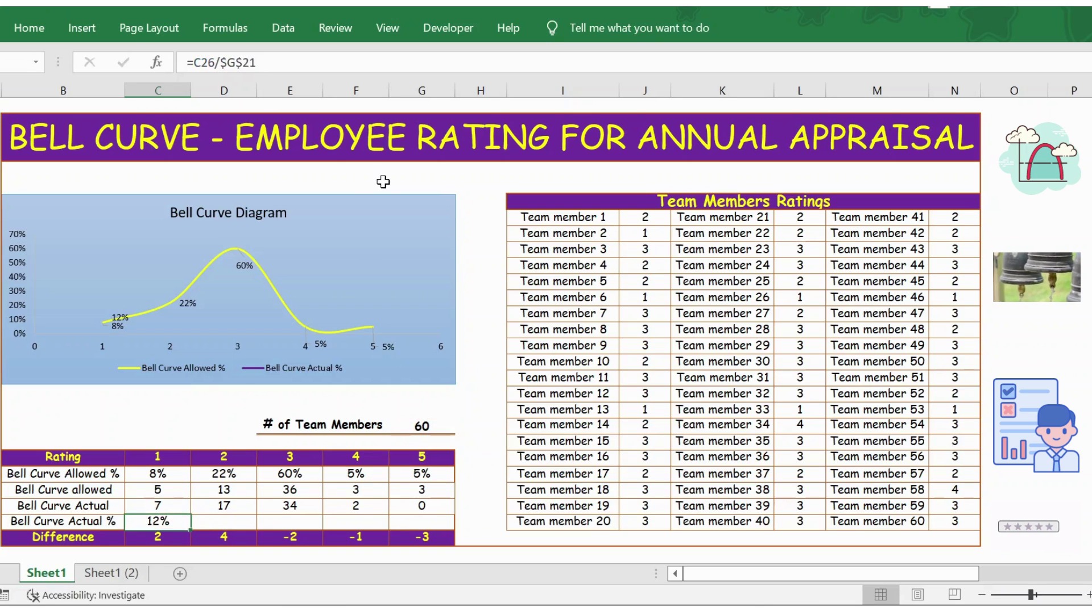
key(Right)
key(shift+Right)
key(shift+Right)
key(shift+Right)
key(ctrl+v)
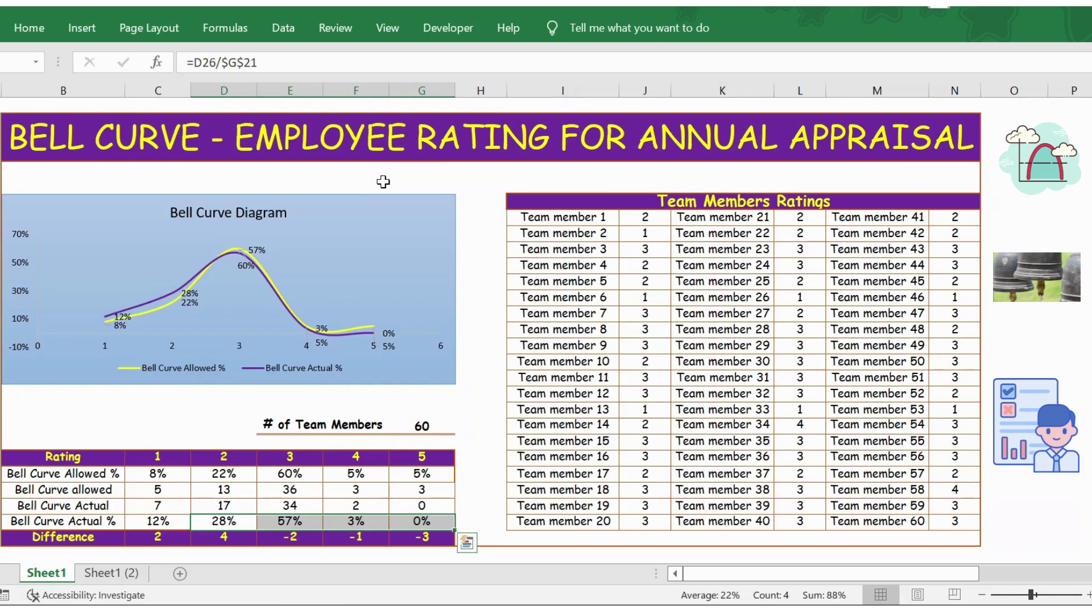
key(Left)
key(Left)
key(Right)
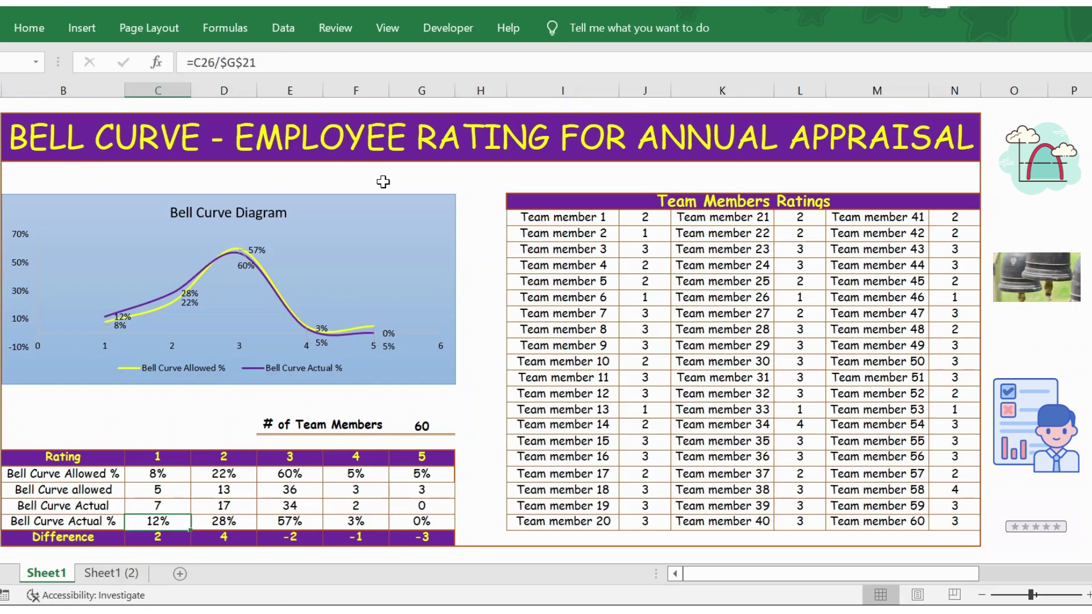
key(shift+Right)
key(shift+Right)
key(shift+Right)
key(shift+Right)
key(ctrl+v)
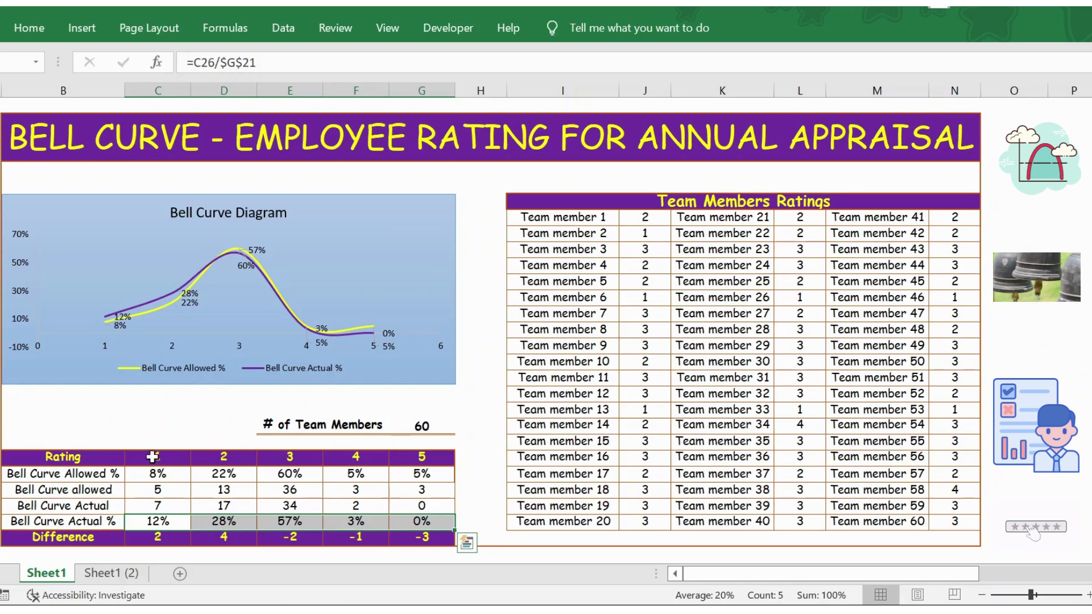
key(Escape)
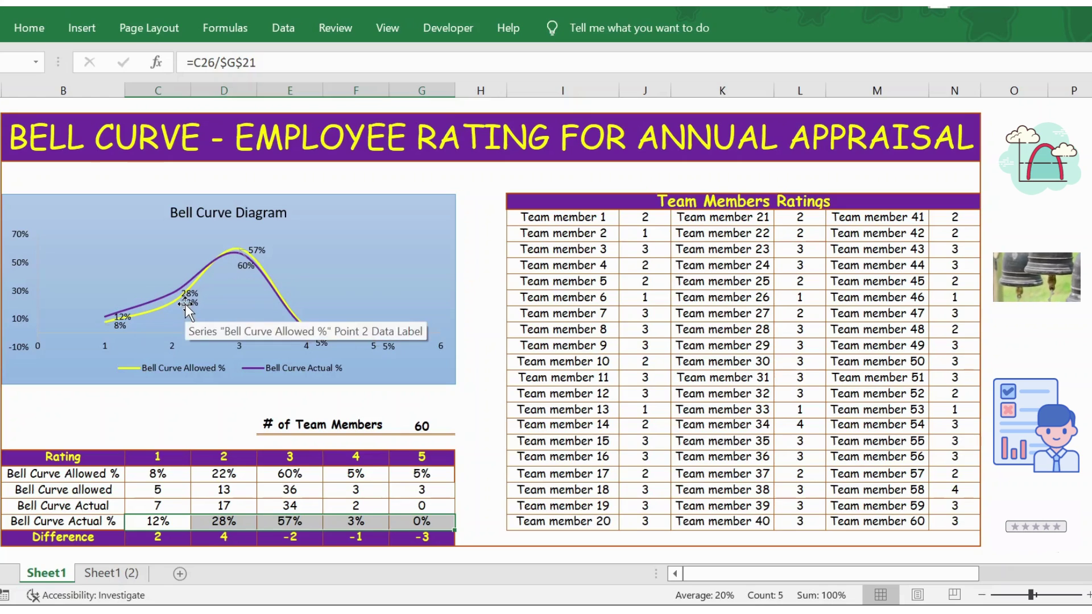
click(106, 505)
click(156, 504)
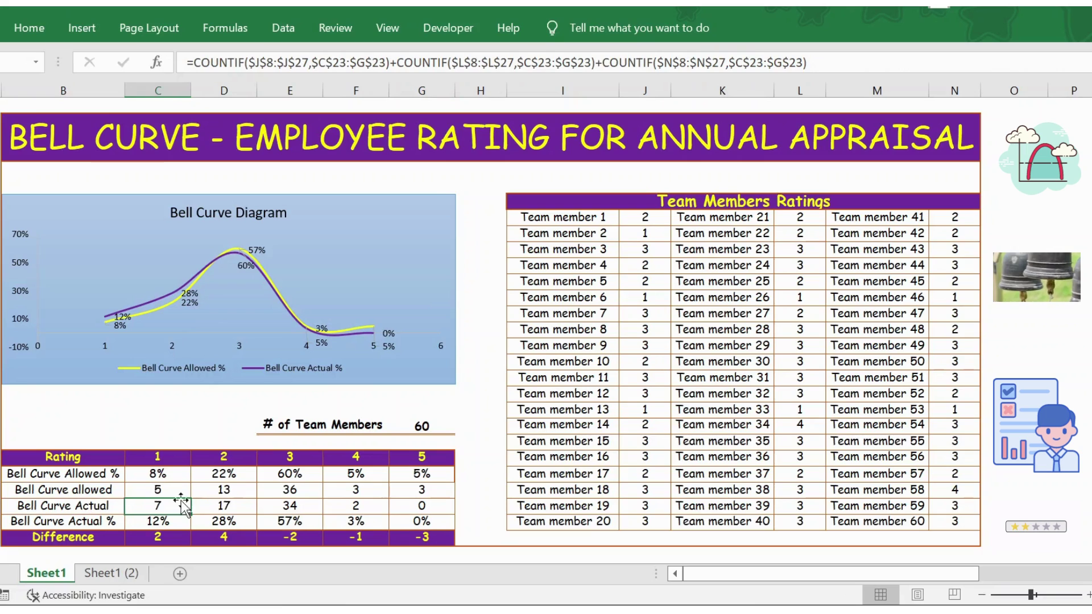
Change Team member 6 and Team member 26 ratings to 2, making actual counts 5, 19, 34, 2, 0.
click(653, 285)
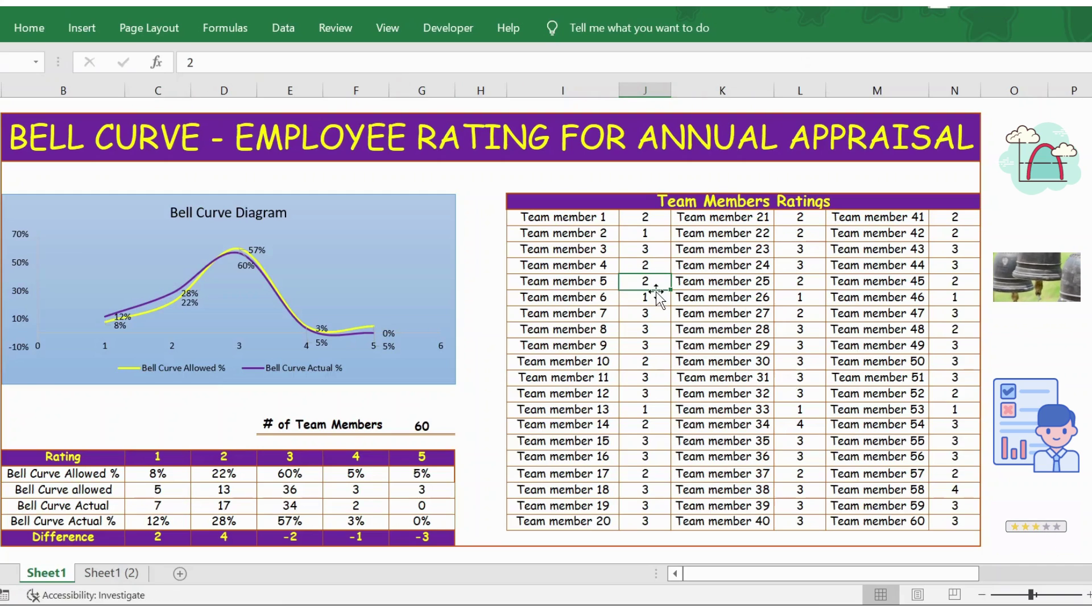
click(652, 299)
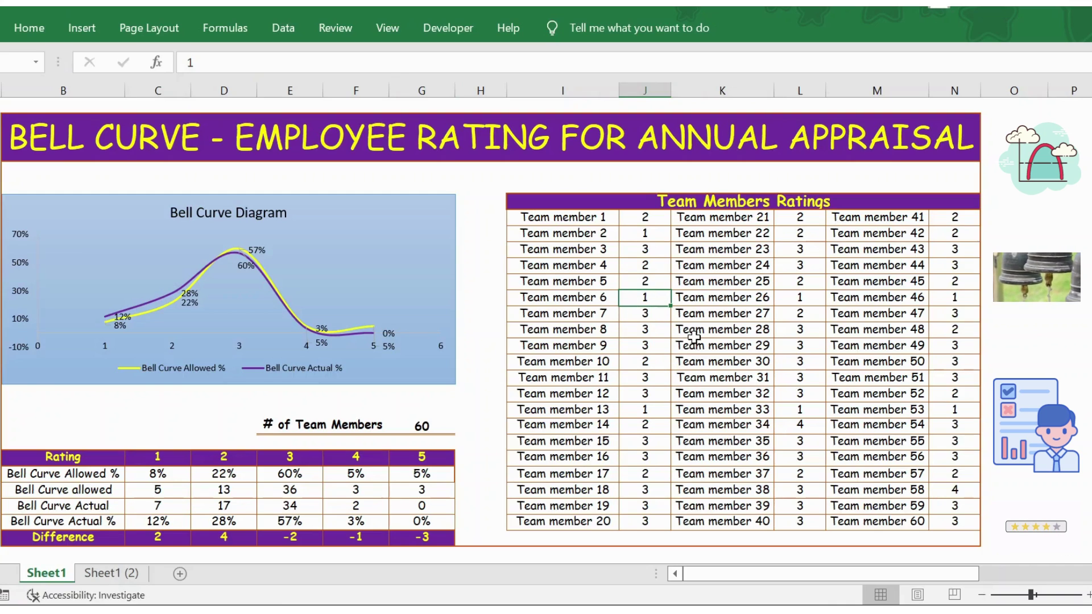
text(2)
key(Return)
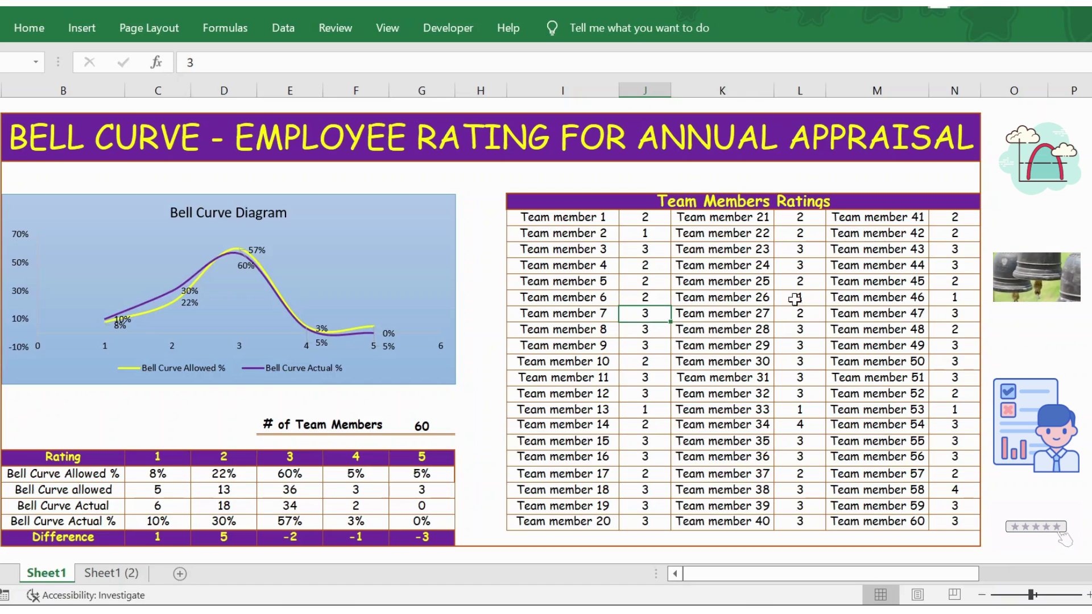
click(795, 300)
text(2)
key(Return)
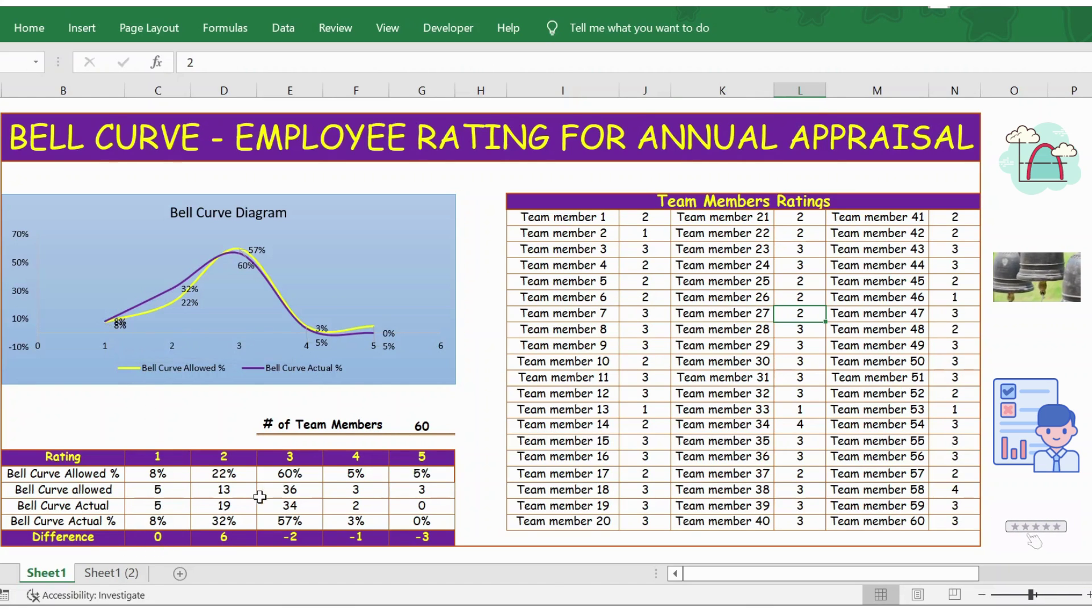
click(242, 494)
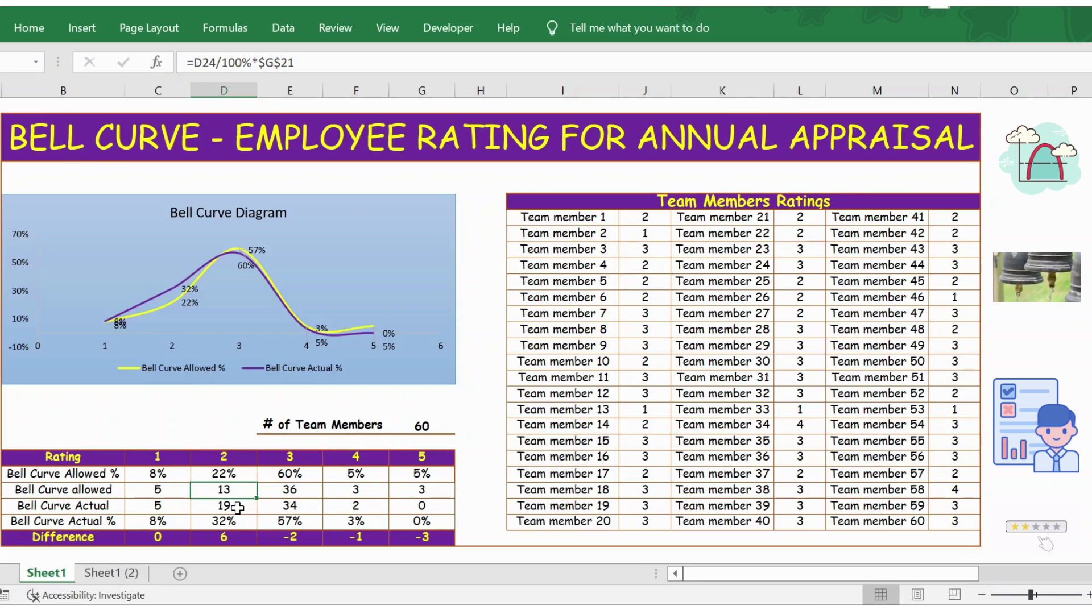
Change the ratings of Team members 14, 6, 1 and 21 to 3.
click(651, 427)
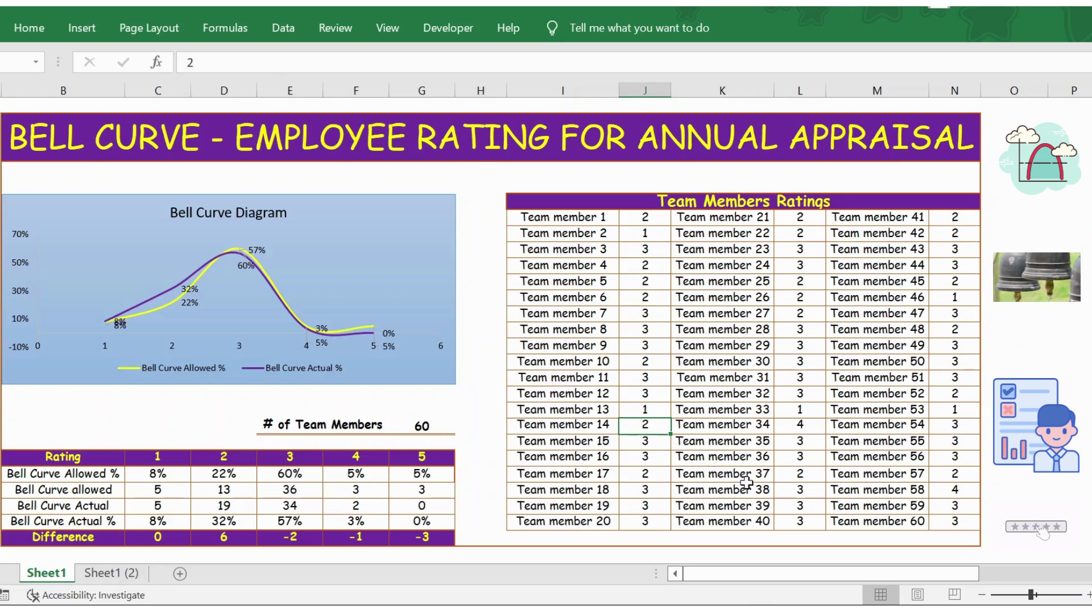
text(3)
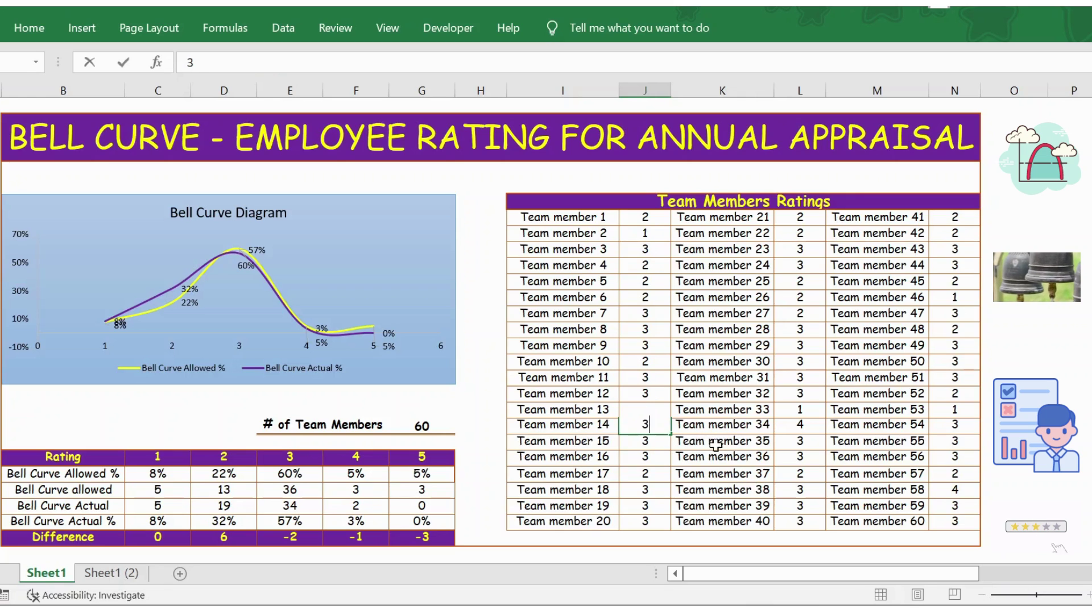
click(649, 292)
text(3)
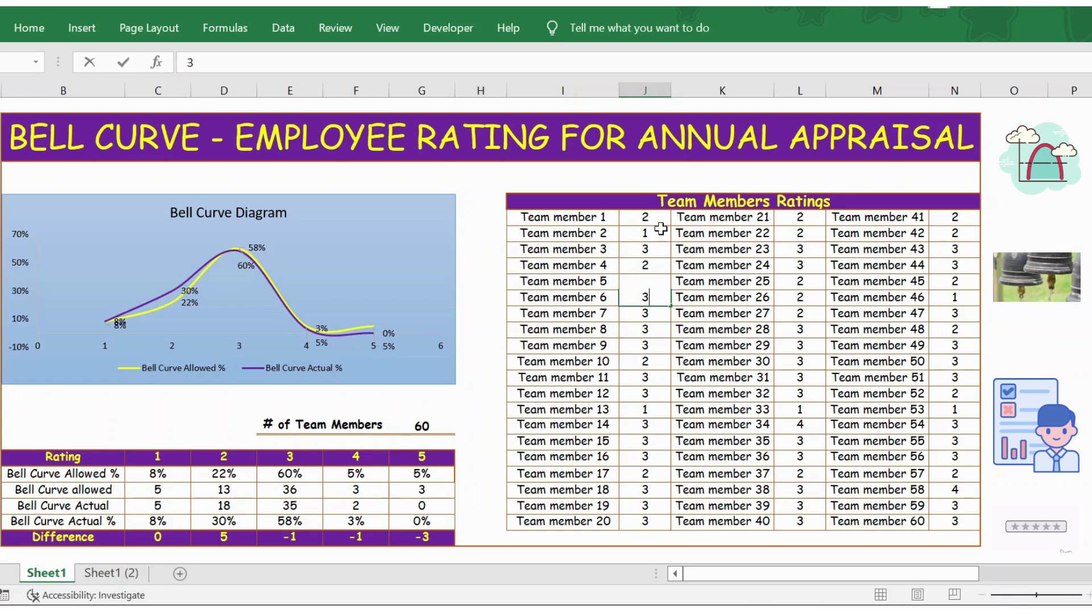
click(648, 217)
text(3)
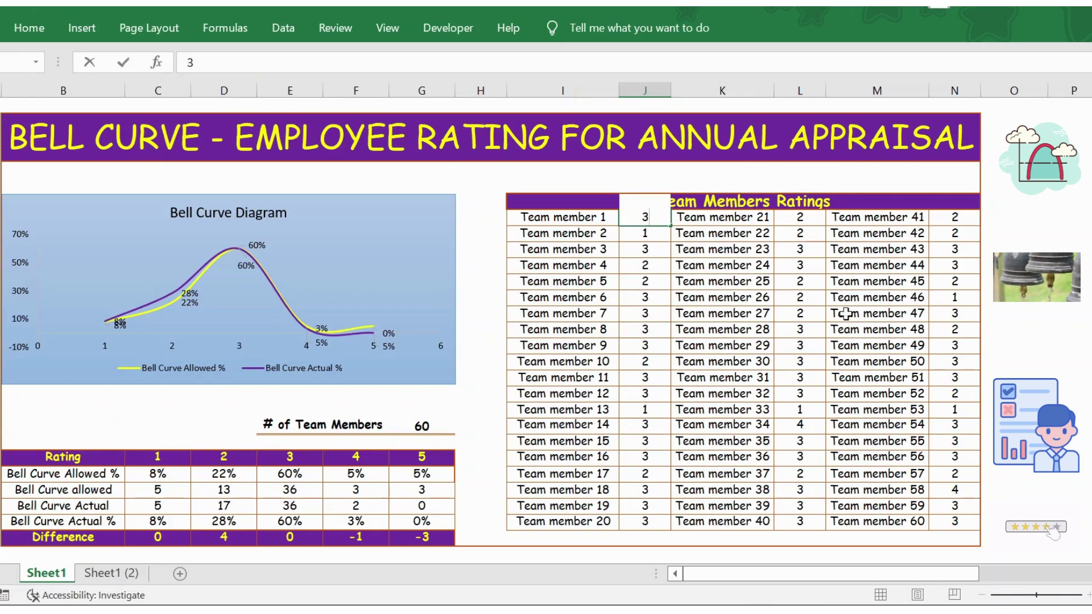
click(797, 216)
text(3)
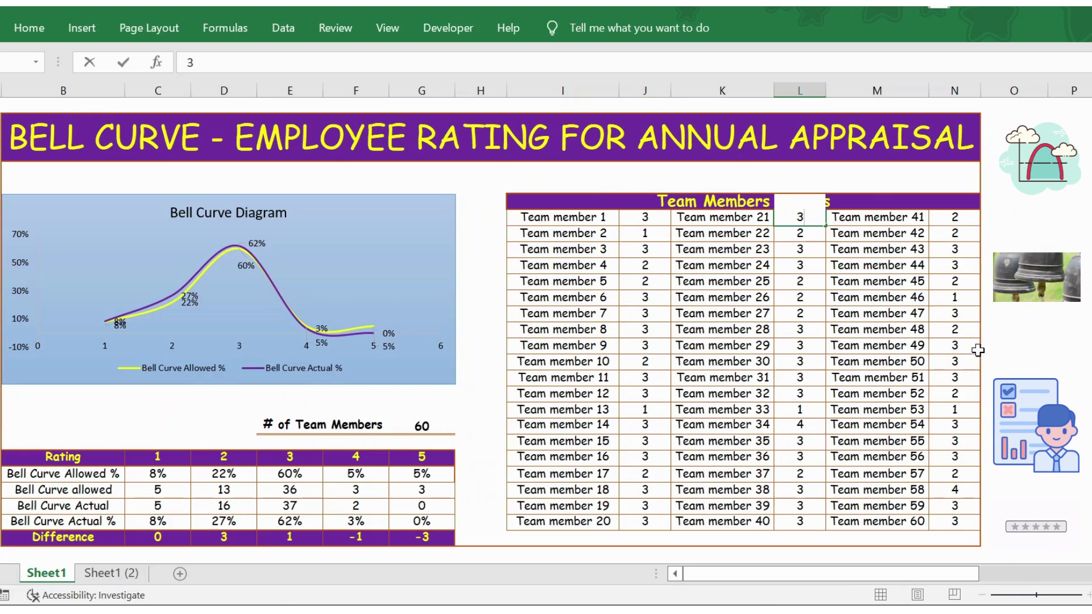
Change Team members 48 and 57 to rating 3 and compare with the rating 3 allowed count.
click(957, 329)
text(3)
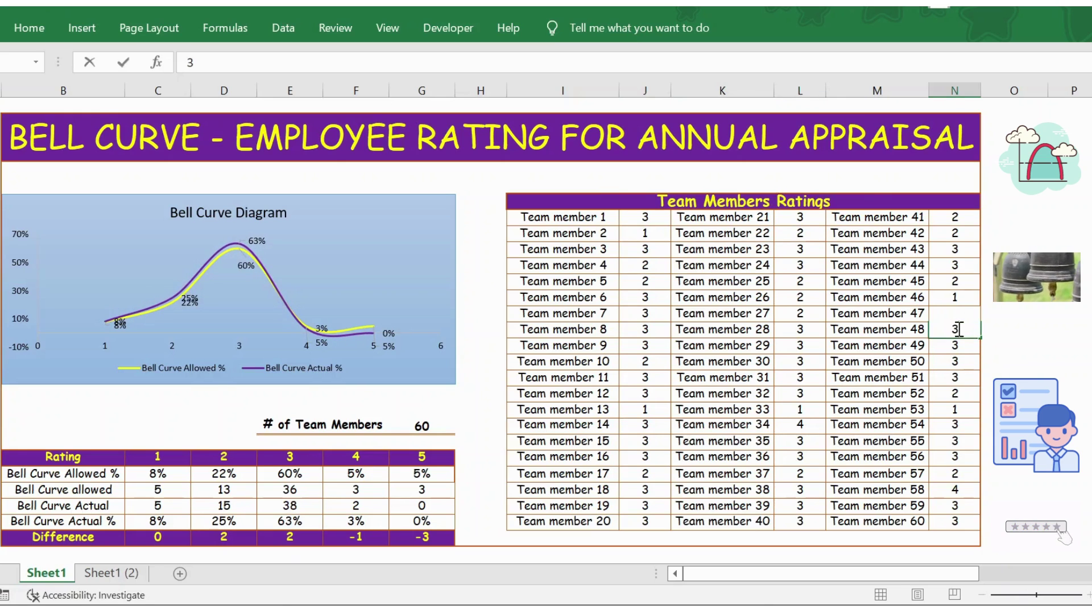
click(940, 396)
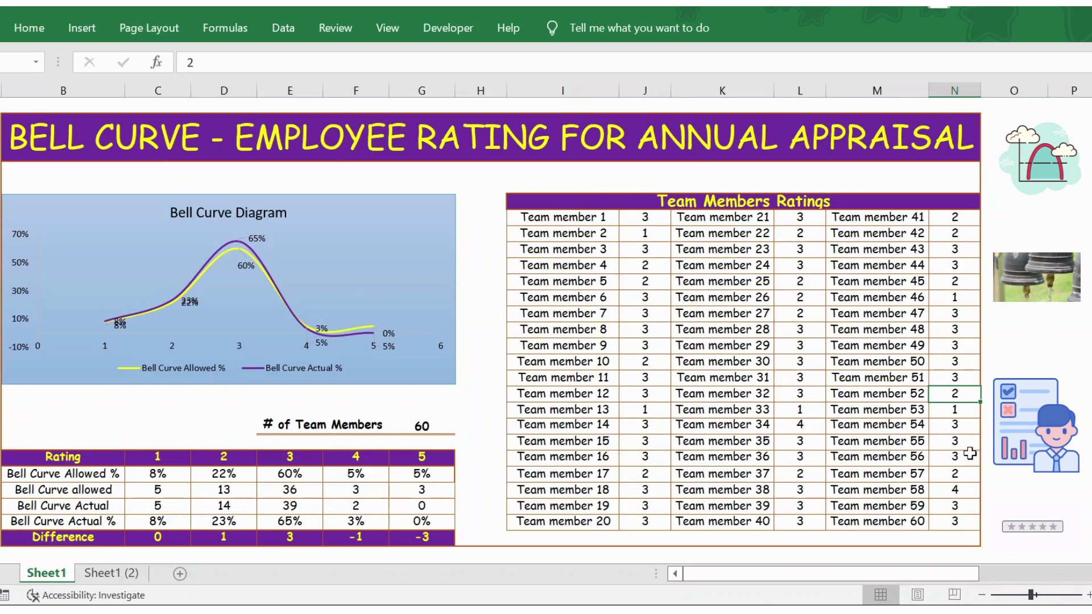
double_click(955, 473)
key(BackSpace)
text(3)
key(Return)
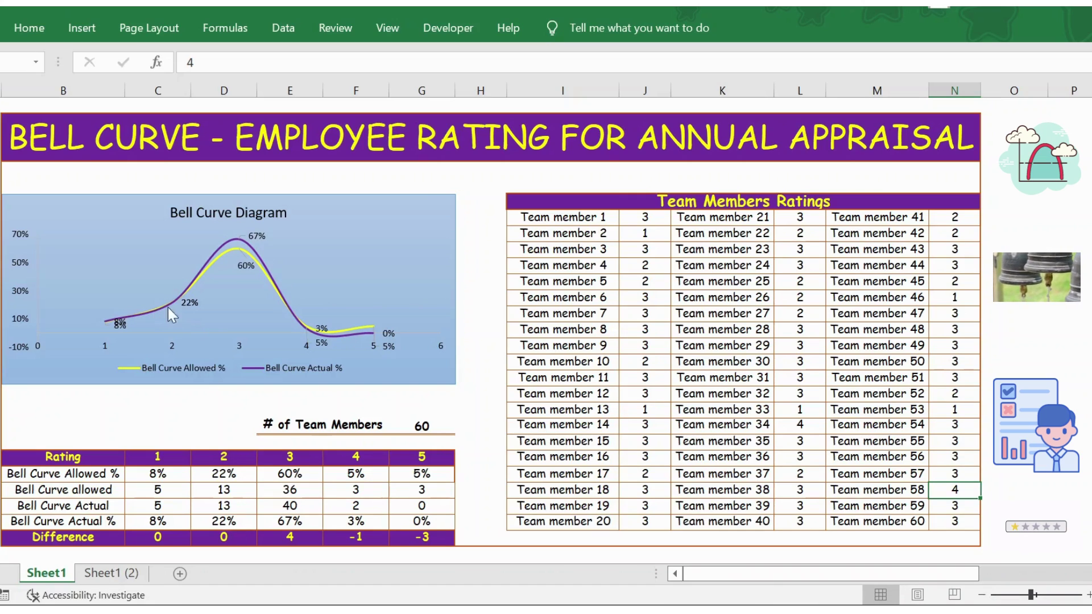
click(305, 492)
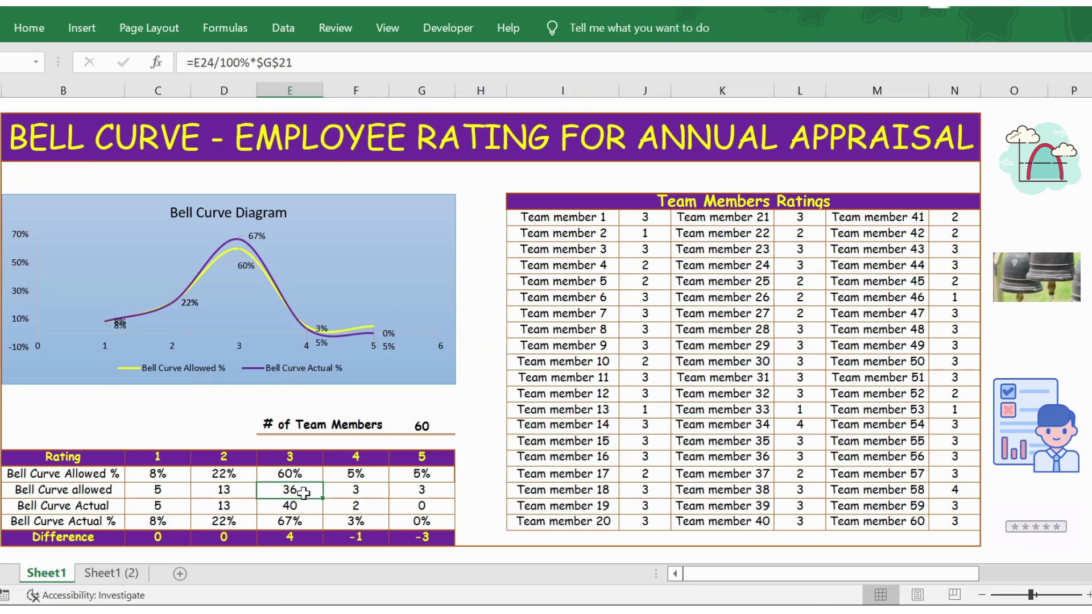
Change Team member 14 and Team member 35 ratings to 4.
click(649, 428)
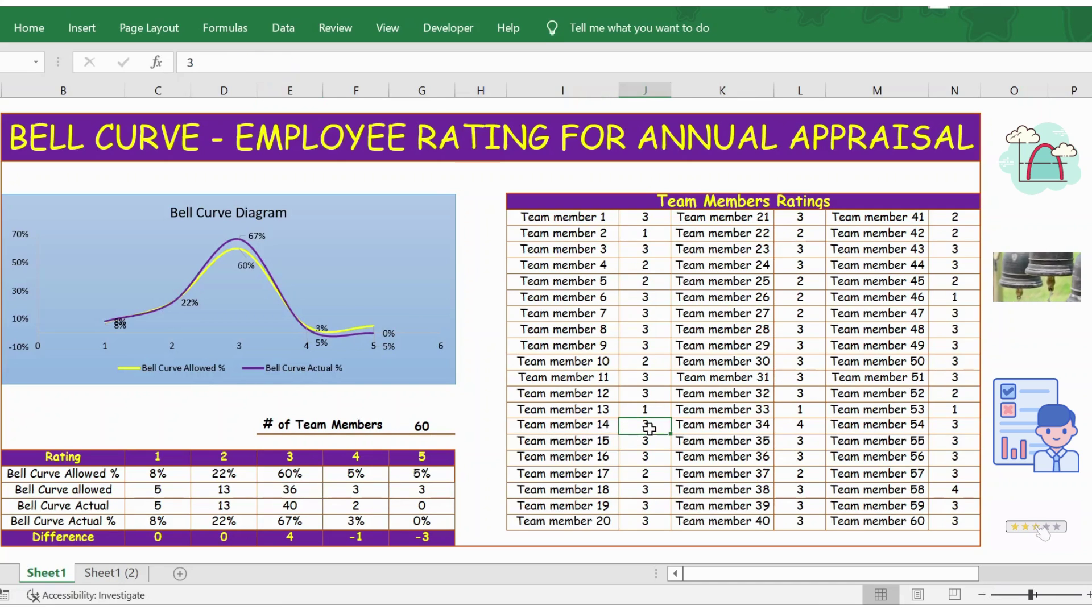
key(F2)
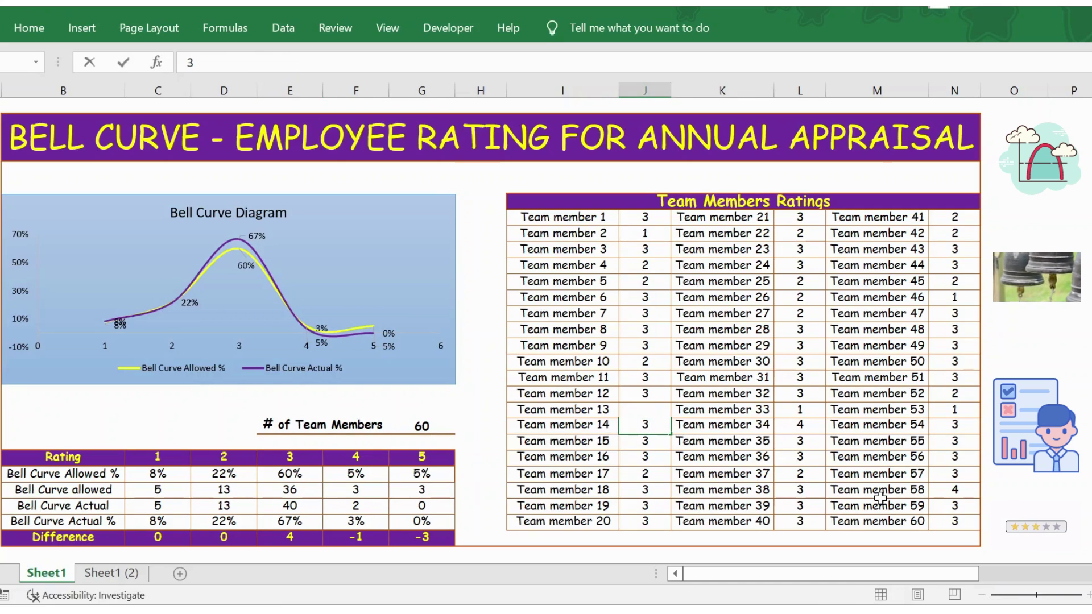
key(BackSpace)
text(4)
key(Return)
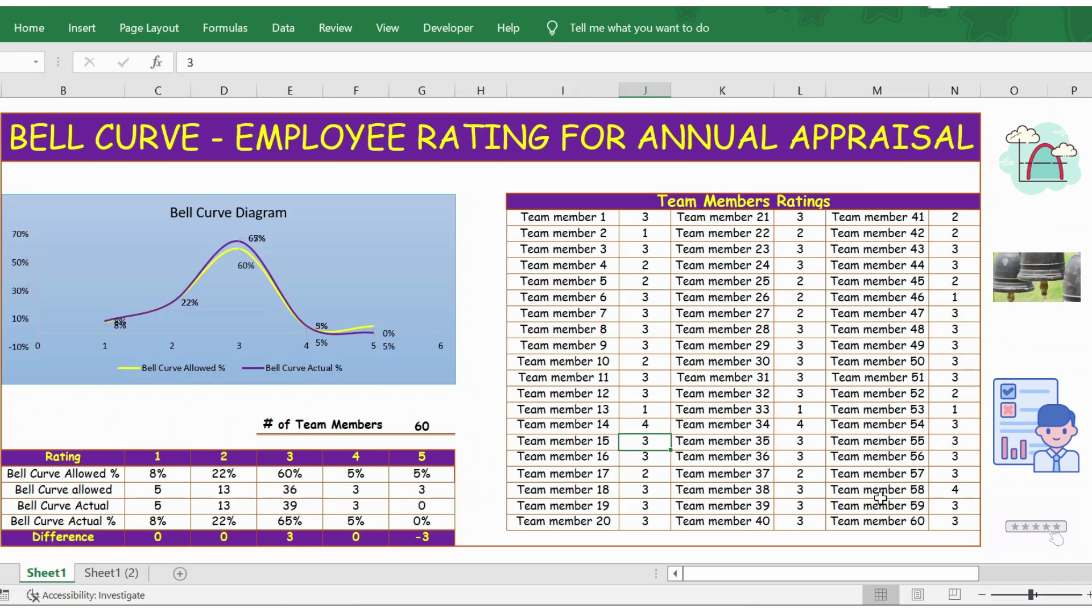
key(Right)
key(Right)
text(4)
key(Return)
Change Team members 56 and 43 to rating 4 and check the rating 4 counts.
key(Right)
key(Right)
key(Right)
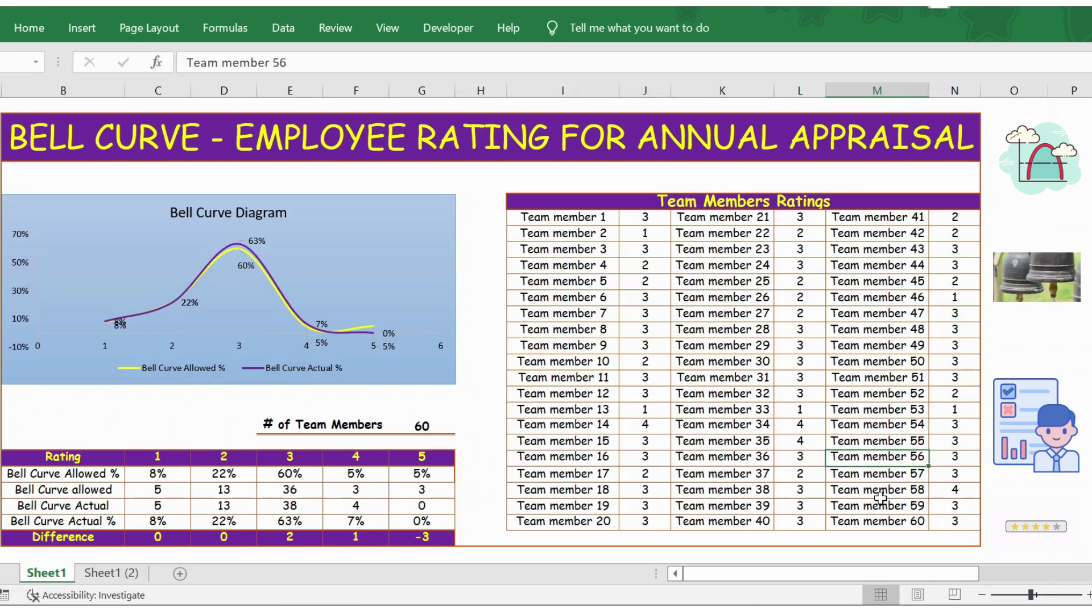
key(Left)
text(4)
key(Return)
key(Up)
key(Up)
key(Up)
key(Up)
key(Up)
key(Up)
key(Up)
key(Up)
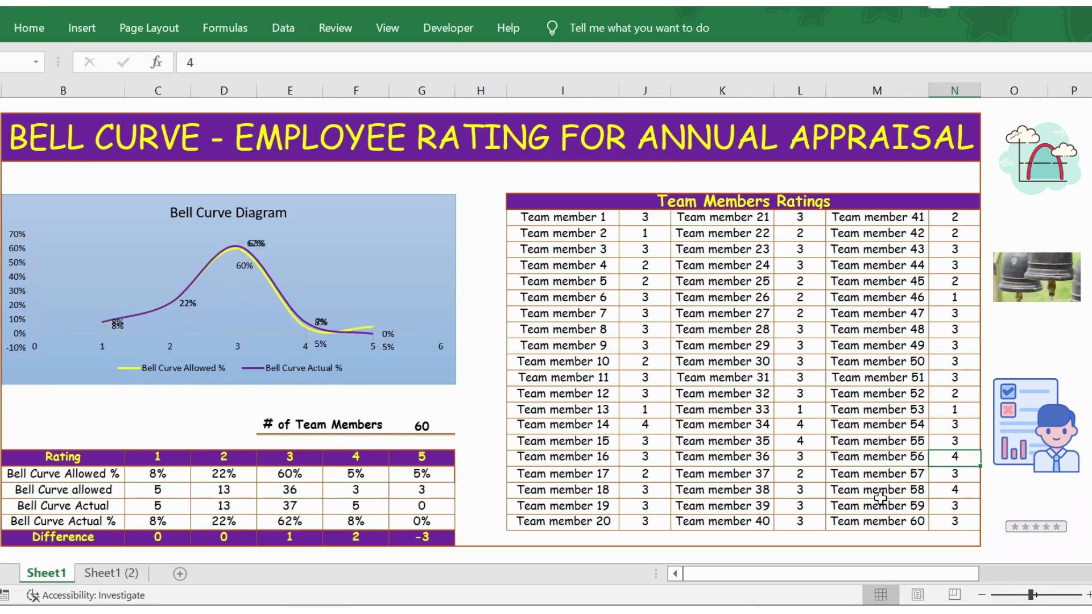
key(Up)
key(Up)
key(Up)
key(Up)
key(Up)
key(Up)
text(4)
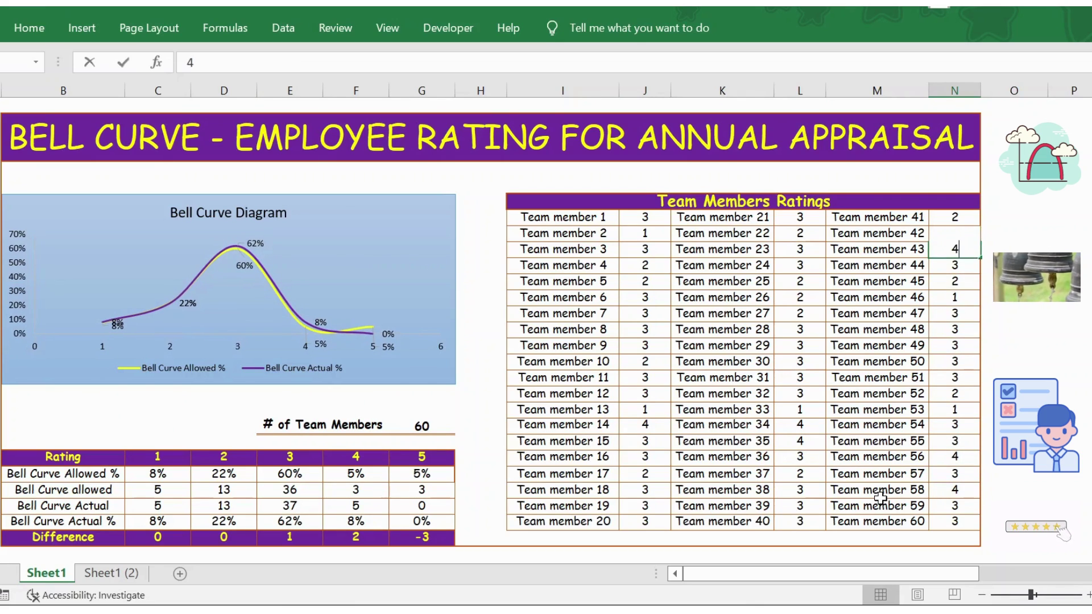
key(Return)
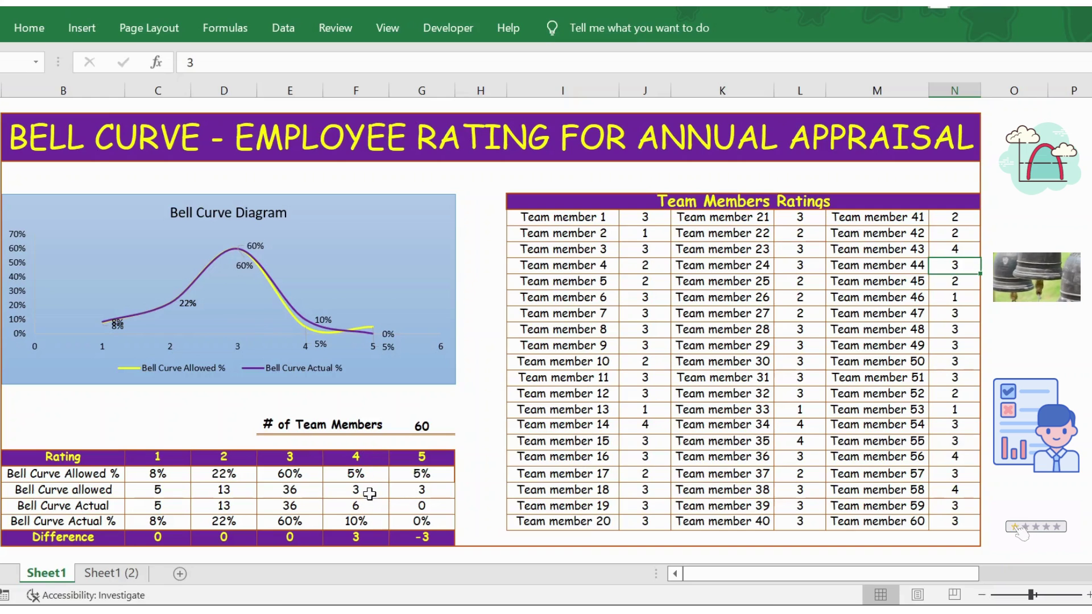
click(372, 491)
click(371, 505)
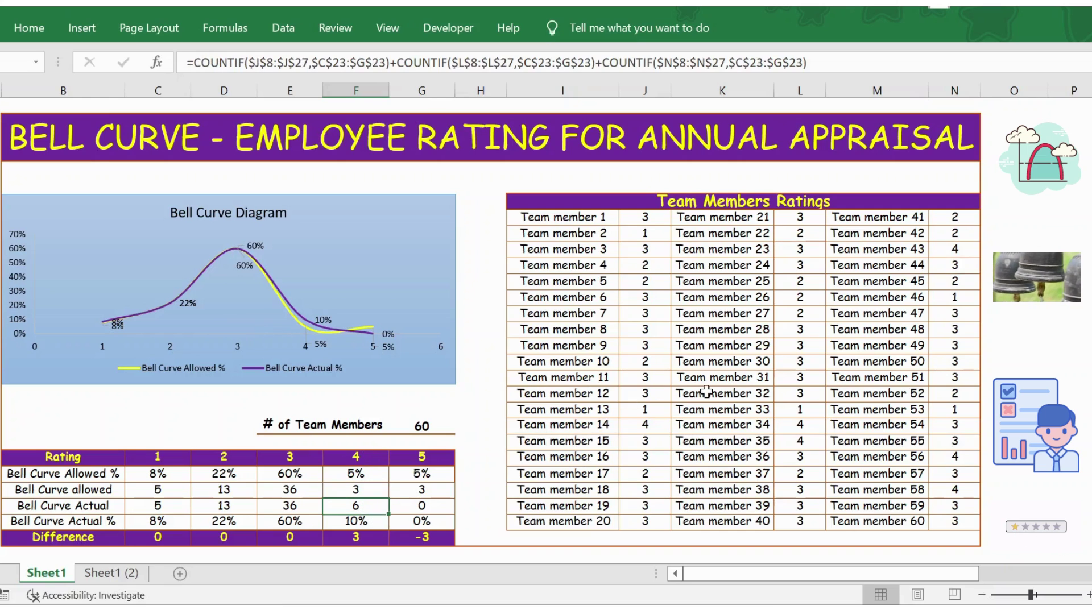
Raise Team members 35, 56 and 58 to rating 5, zeroing every Difference.
click(802, 441)
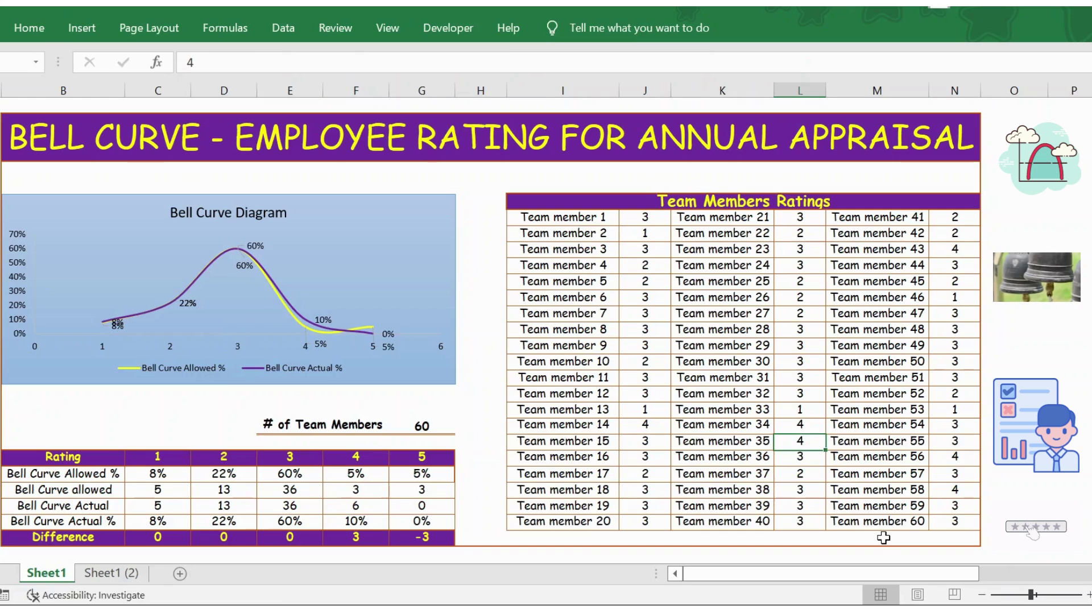
text(4)
key(BackSpace)
text(5)
key(Return)
key(Up)
key(Up)
key(Up)
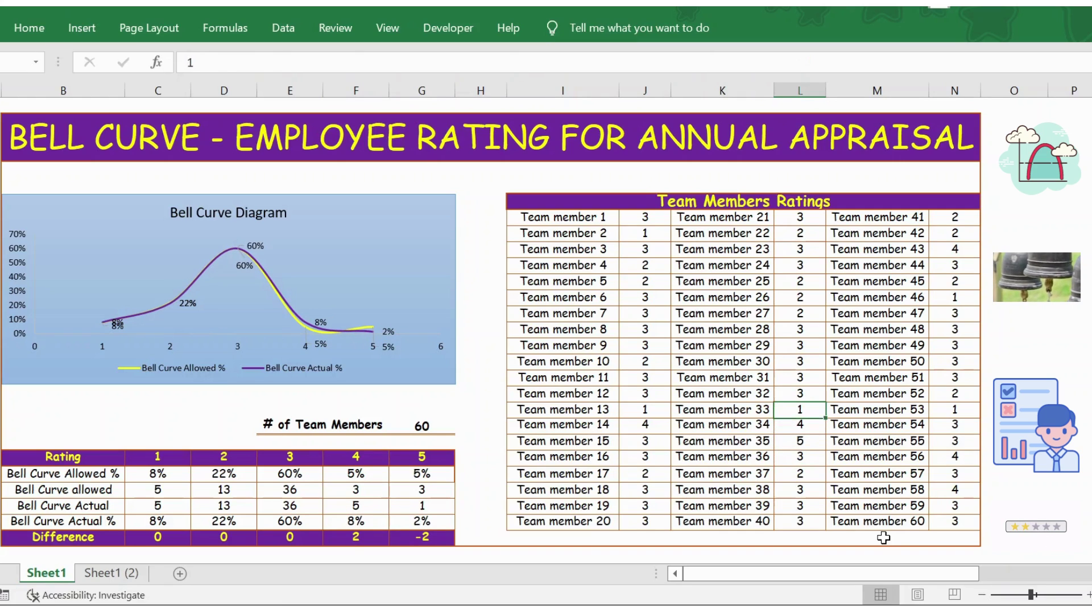
key(Right)
key(Right)
key(Down)
key(Down)
key(Down)
text(5)
key(Return)
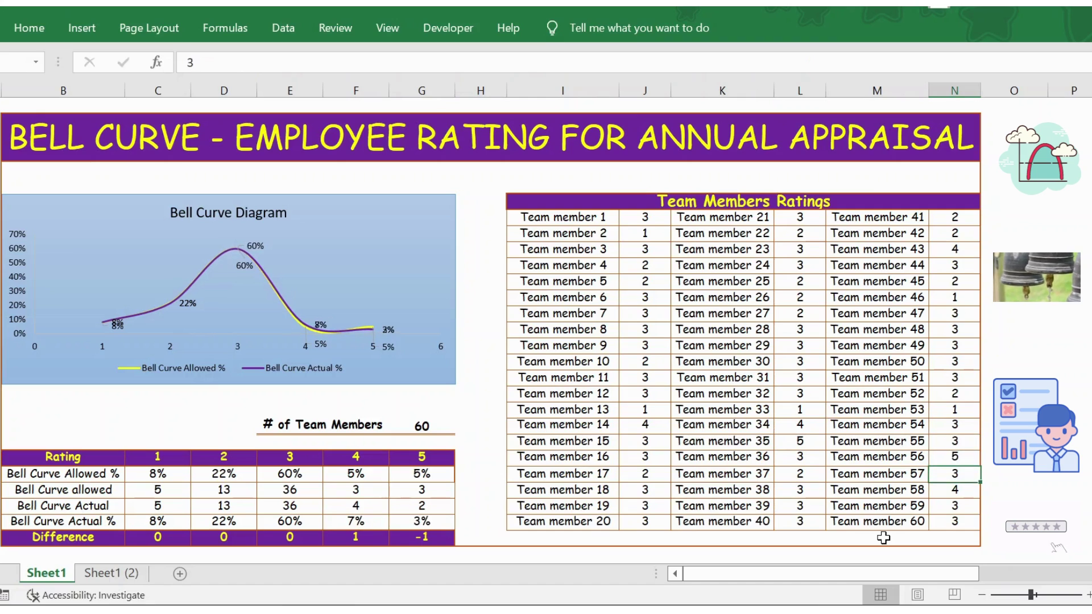
key(Down)
text(5)
key(Return)
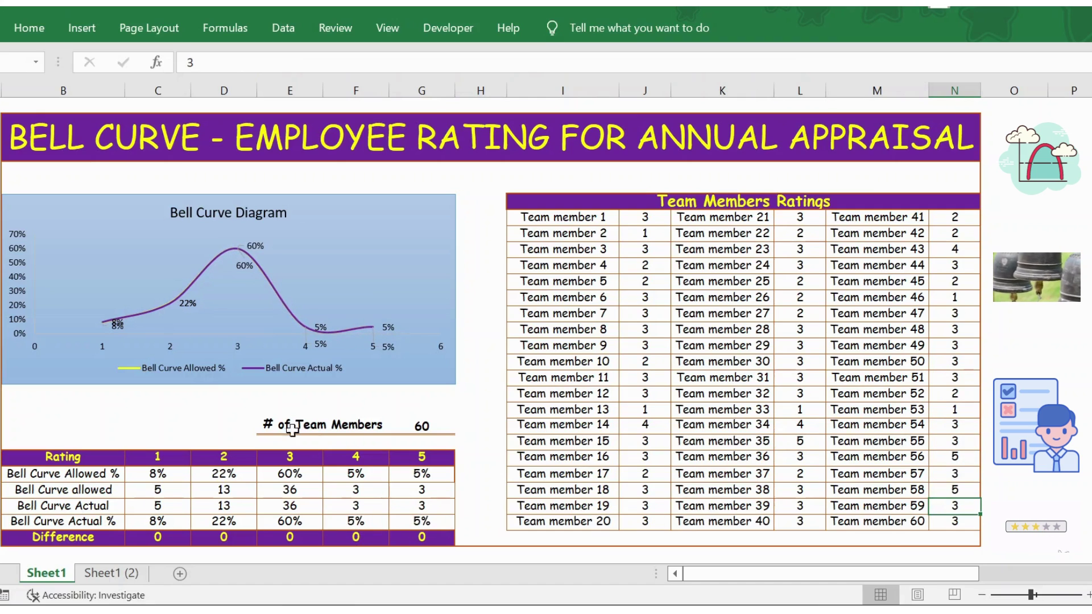